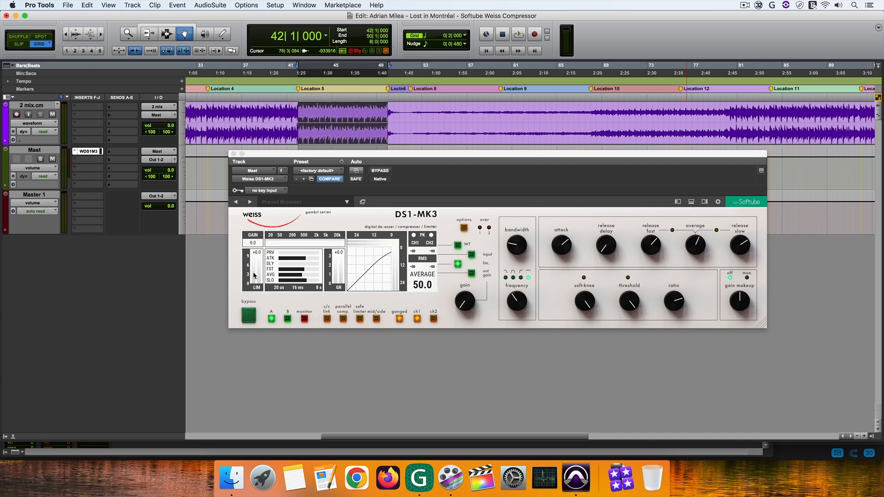
# Try the band-pass sidechain filter with a bandwidth of 2 2/3 octaves, and switch the filter back to fullband.
pyautogui.moveTo(645, 250)
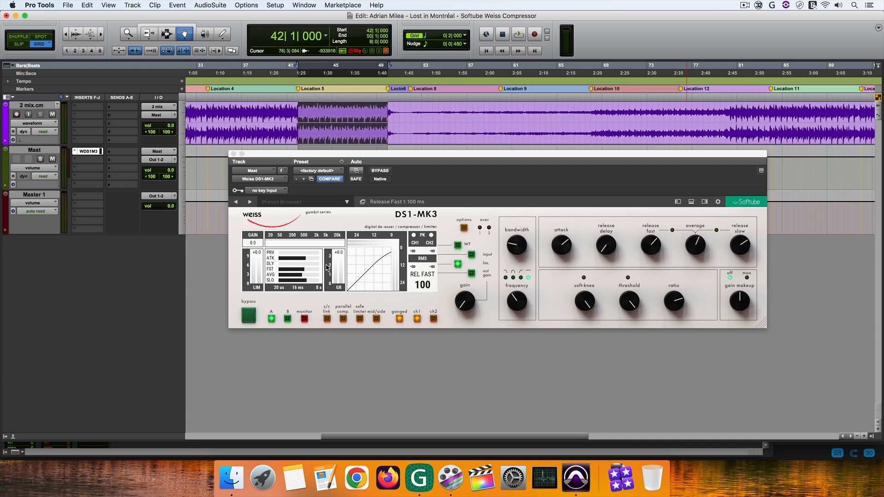
pyautogui.moveTo(282, 265)
pyautogui.mouseDown()
pyautogui.moveTo(309, 265)
pyautogui.moveTo(279, 265)
pyautogui.mouseUp()
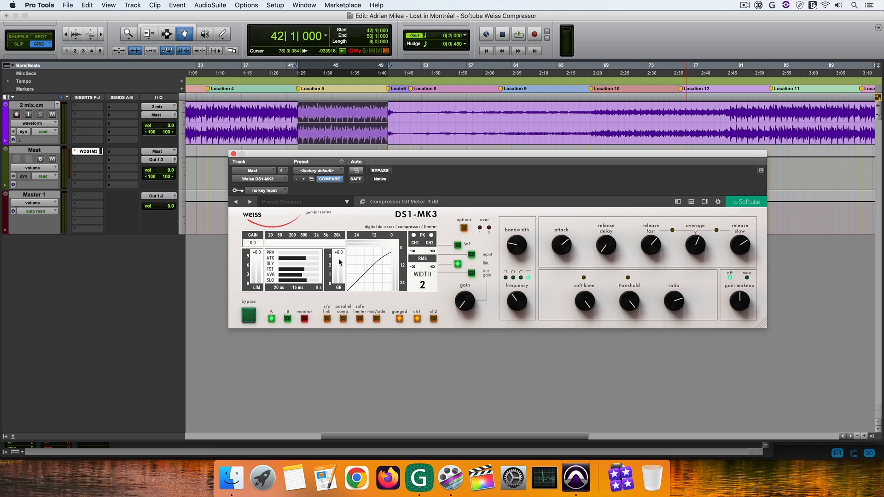
pyautogui.moveTo(515, 245); pyautogui.dragTo(515, 244)
pyautogui.click(514, 277)
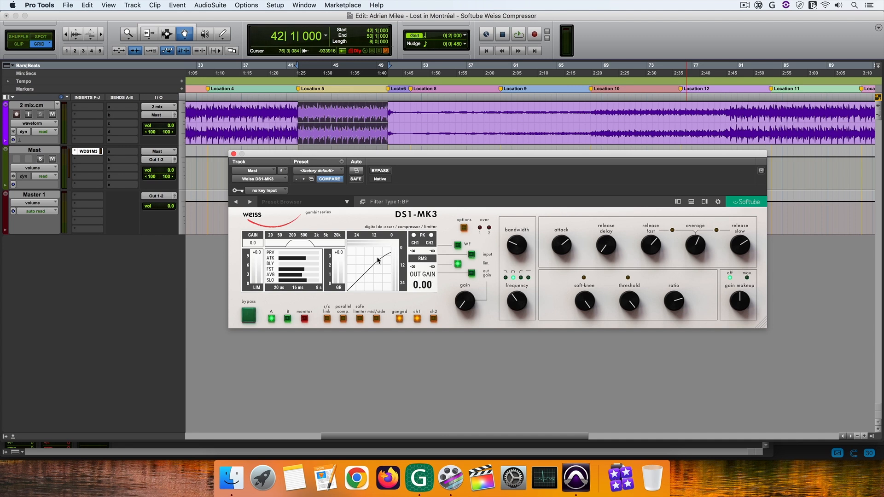
pyautogui.moveTo(516, 244)
pyautogui.mouseDown()
pyautogui.moveTo(517, 196)
pyautogui.moveTo(516, 231)
pyautogui.mouseUp()
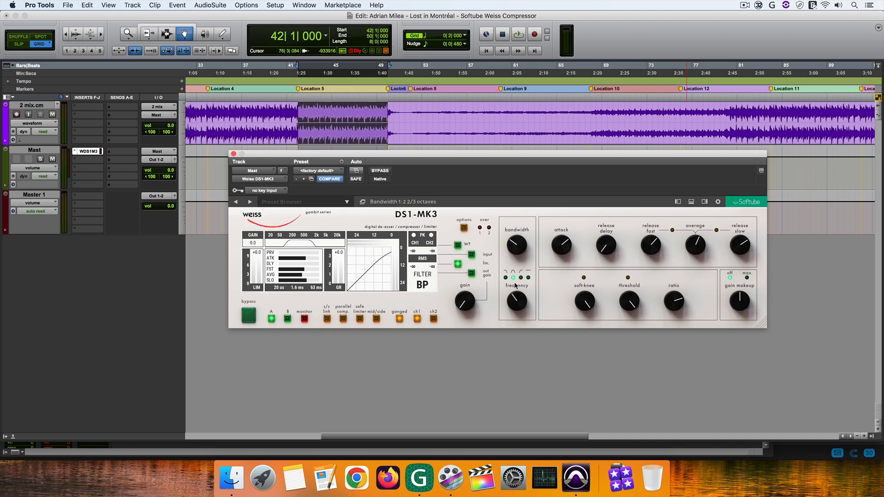
pyautogui.click(528, 277)
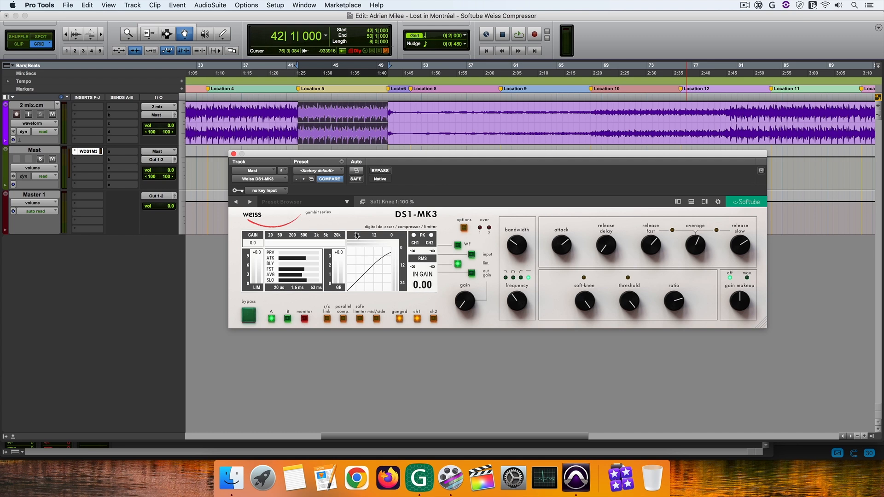
# Open the large level meter view, switch the gain selector through input, limiter and output gain, and lower the output gain to about -0.06 dB.
pyautogui.click(428, 252)
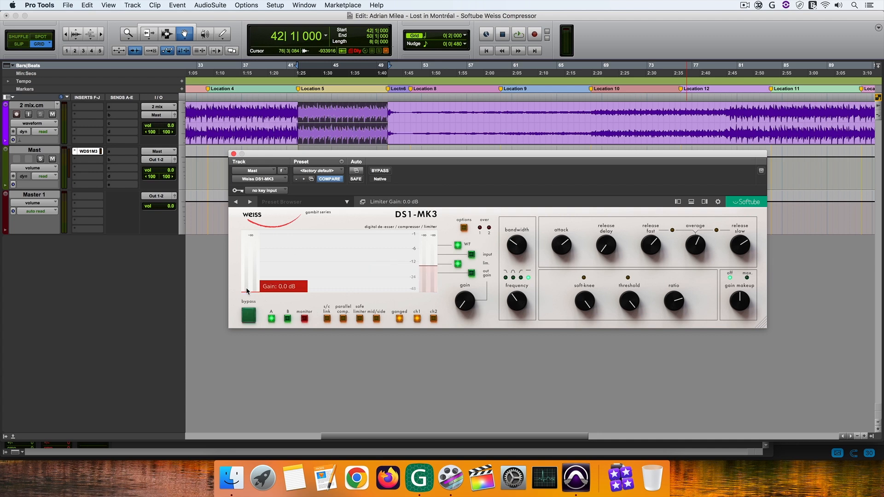
pyautogui.click(472, 255)
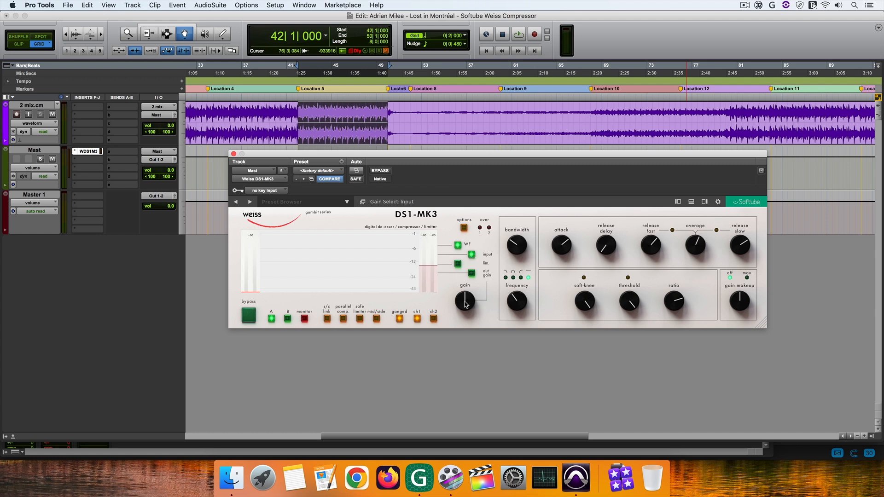
pyautogui.scroll(1, 467, 307)
pyautogui.click(458, 263)
pyautogui.click(472, 273)
pyautogui.moveTo(433, 269); pyautogui.dragTo(433, 272)
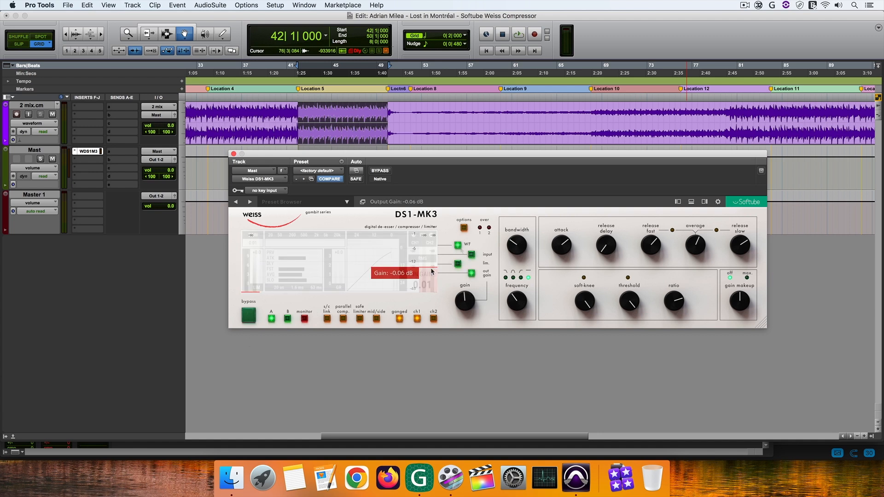
# Browse the compressor's option pages and set the peak meter type to True Peak.
pyautogui.click(464, 228)
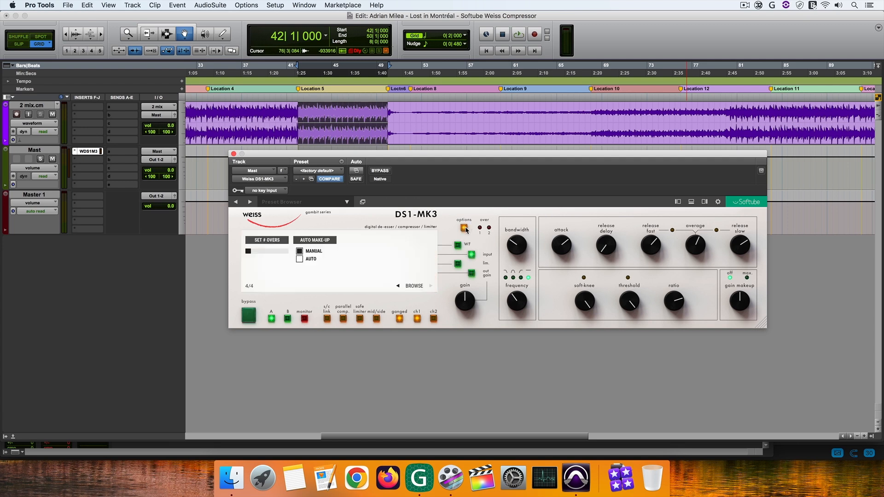
pyautogui.click(398, 286)
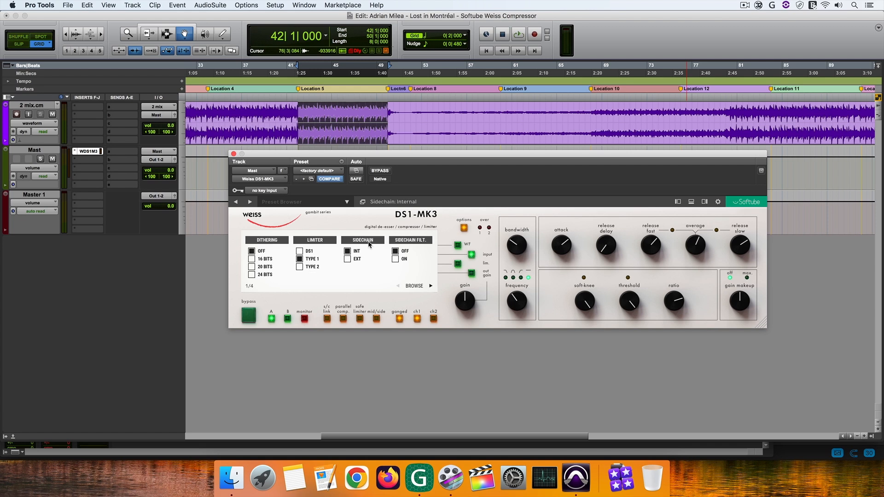
pyautogui.click(431, 286)
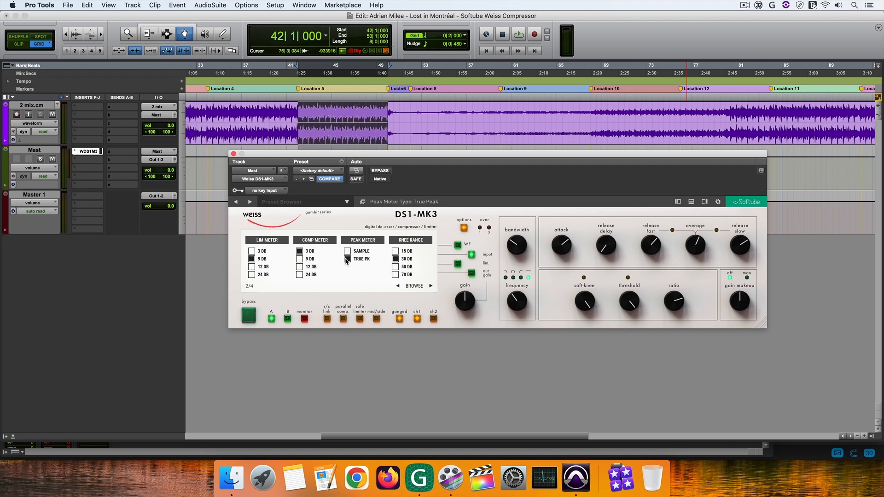
pyautogui.click(431, 286)
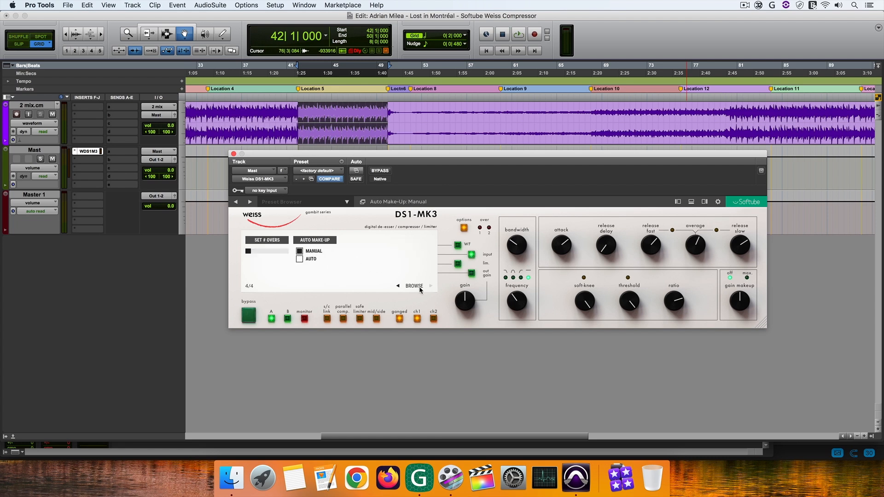
pyautogui.click(464, 228)
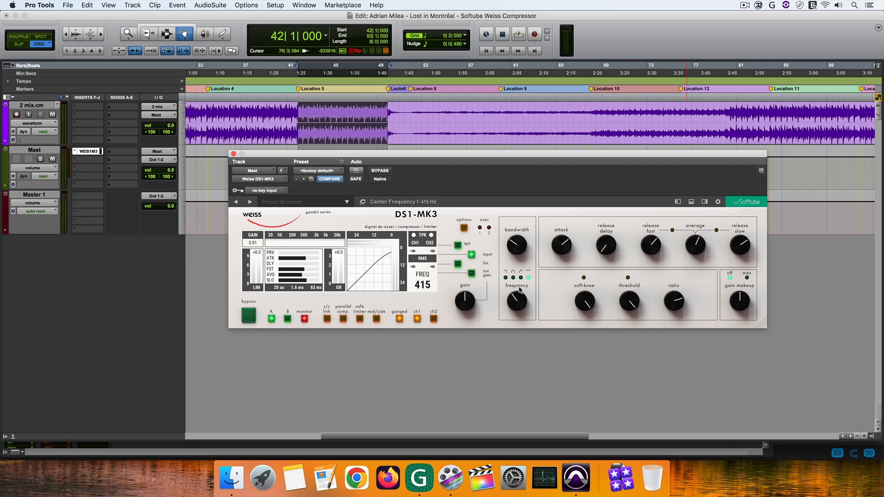
# Turn on parallel compression, safe limiter and mid/side processing, and turn off channel ganging.
pyautogui.click(327, 319)
pyautogui.click(360, 319)
pyautogui.click(377, 320)
pyautogui.click(399, 319)
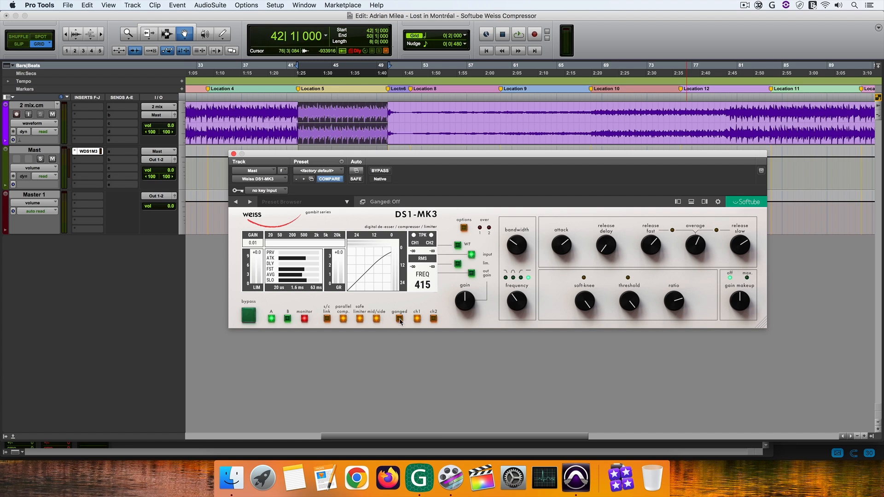
# Turn mid/side off, switch between channels 1 and 2 individually, and gang both channels again.
pyautogui.click(433, 319)
pyautogui.click(377, 318)
pyautogui.click(418, 320)
pyautogui.click(434, 319)
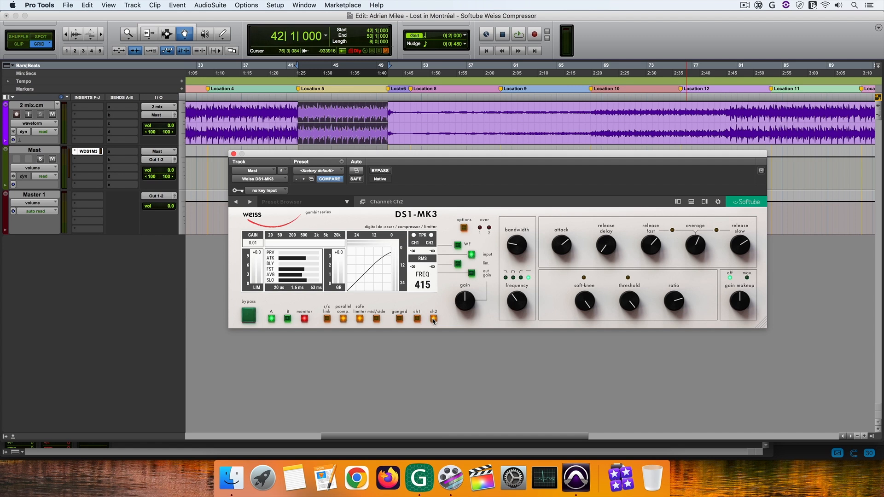
pyautogui.click(399, 320)
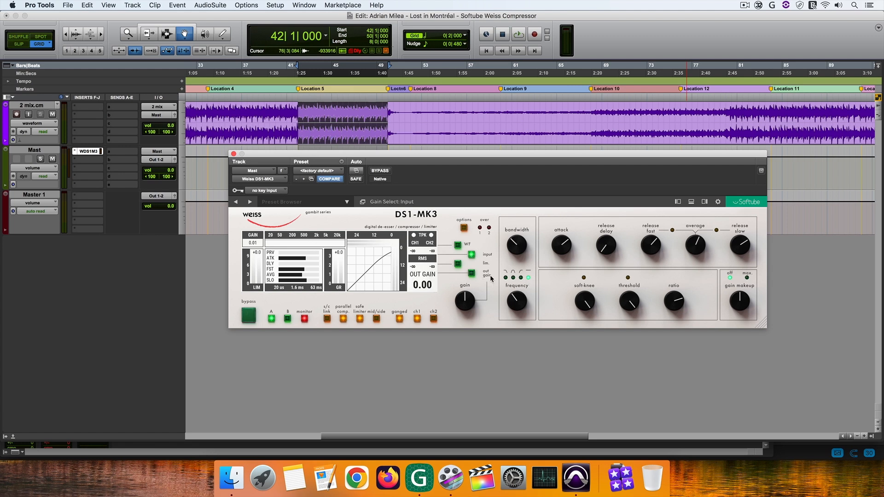
# Set the sidechain filter to high-pass and adjust its center frequency.
pyautogui.click(522, 279)
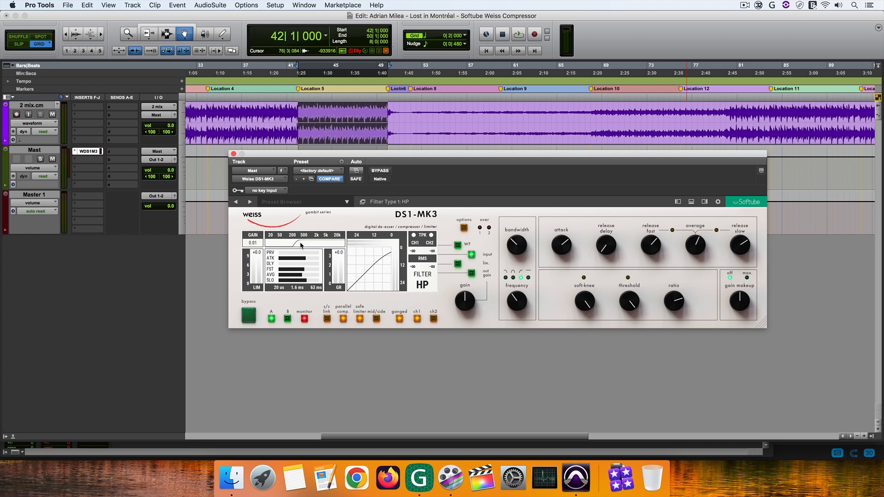
pyautogui.moveTo(514, 300)
pyautogui.mouseDown()
pyautogui.moveTo(509, 334)
pyautogui.moveTo(513, 295)
pyautogui.mouseUp()
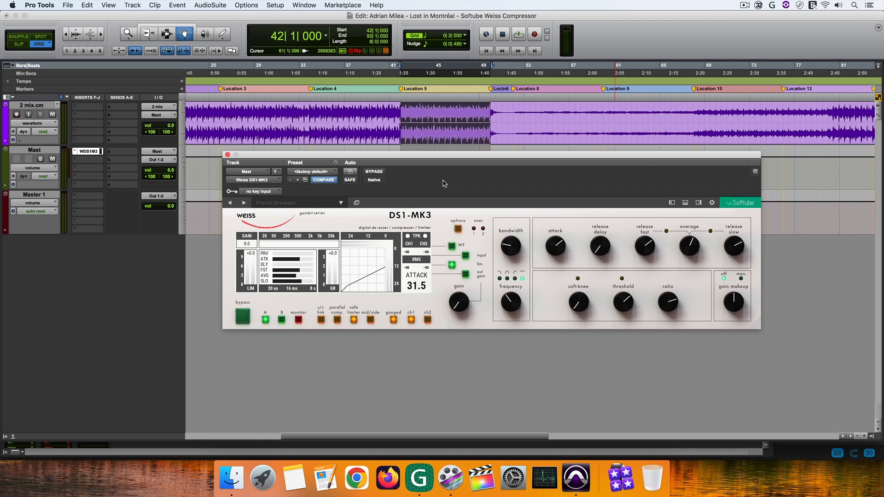
# Load the factory default preset and, with the selected passage looping, lower the compressor threshold to -42.0 dB.
pyautogui.click(326, 173)
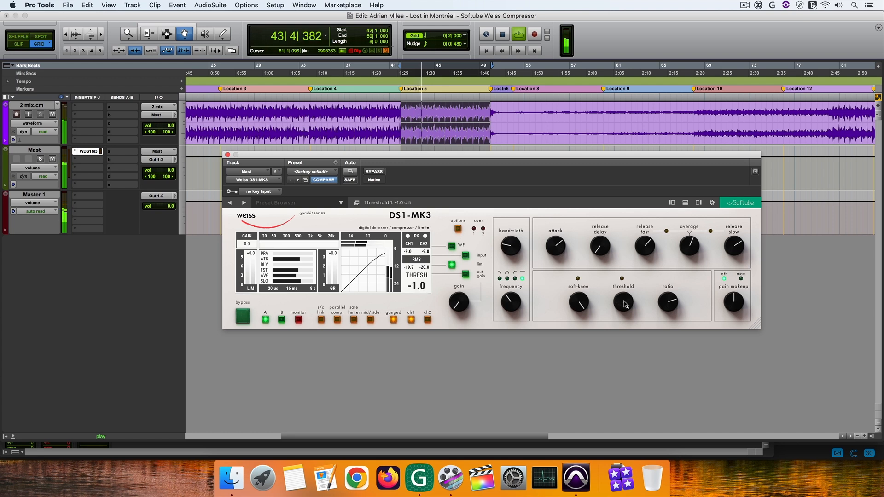
pyautogui.moveTo(668, 304)
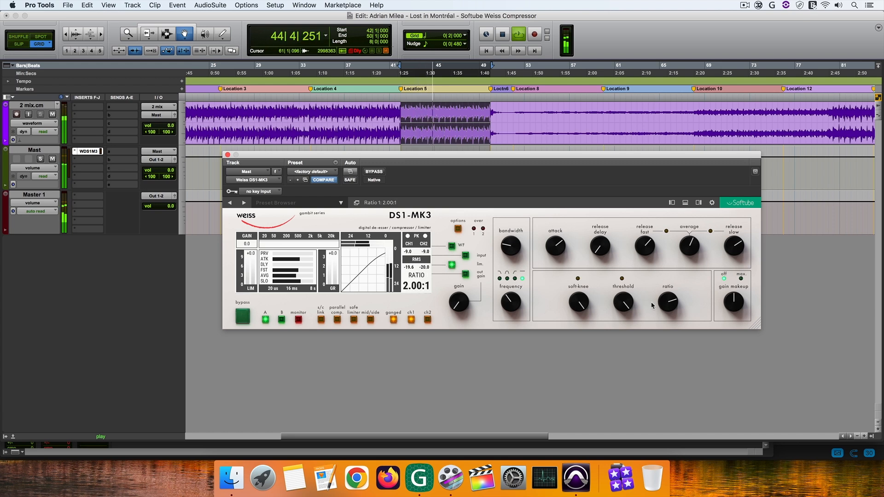
pyautogui.moveTo(622, 304); pyautogui.dragTo(621, 306)
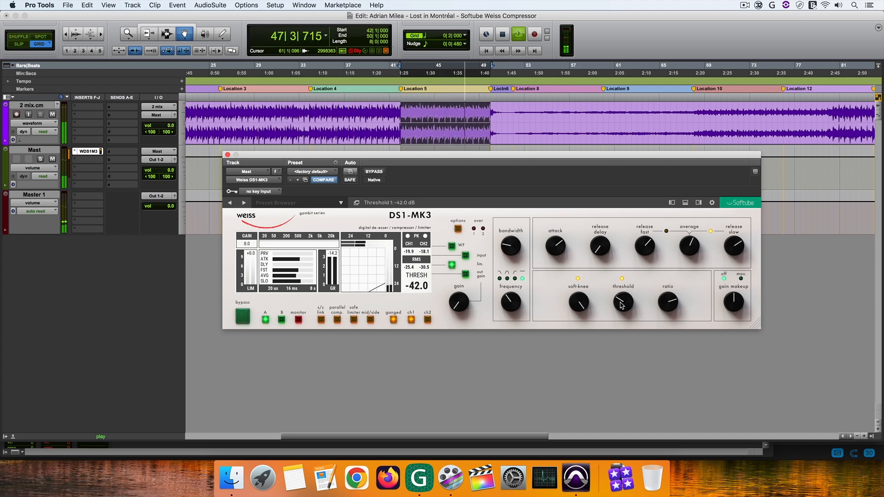
# Turn the soft knee all the way down and set the attack to 31.5 ms after trying 25.0 ms.
pyautogui.moveTo(583, 304)
pyautogui.moveTo(583, 304); pyautogui.dragTo(582, 304)
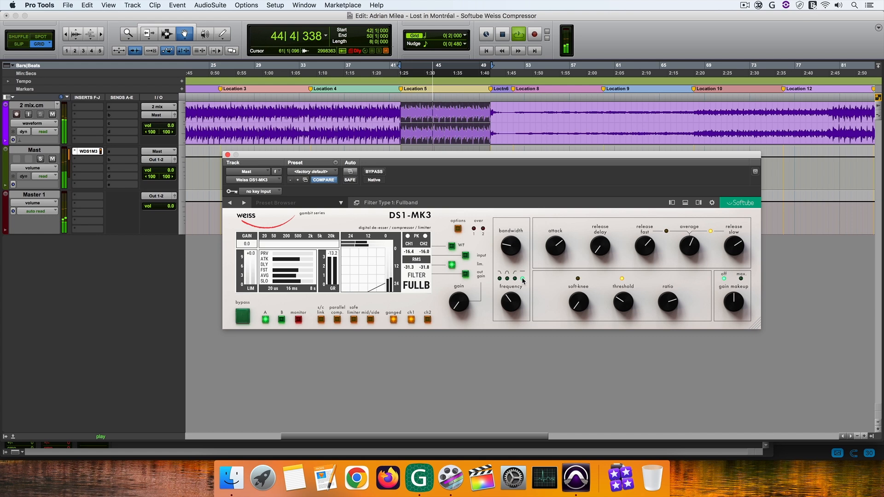
pyautogui.moveTo(556, 245)
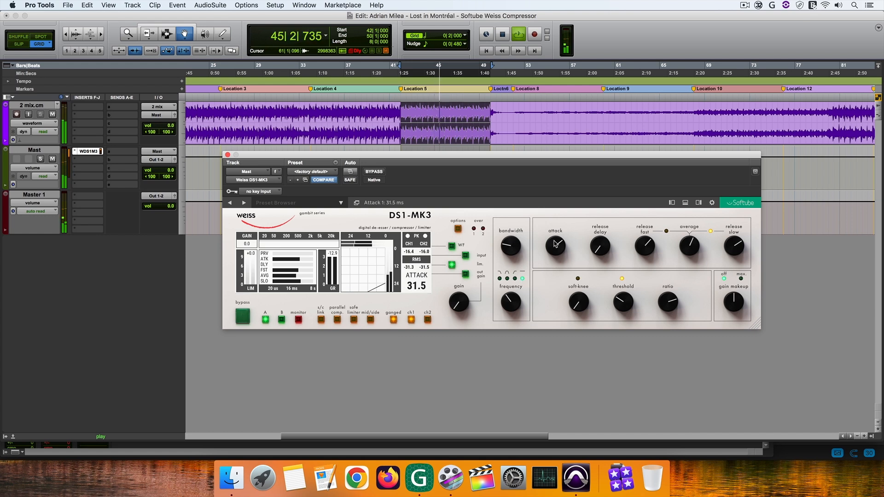
pyautogui.moveTo(556, 245); pyautogui.dragTo(556, 251)
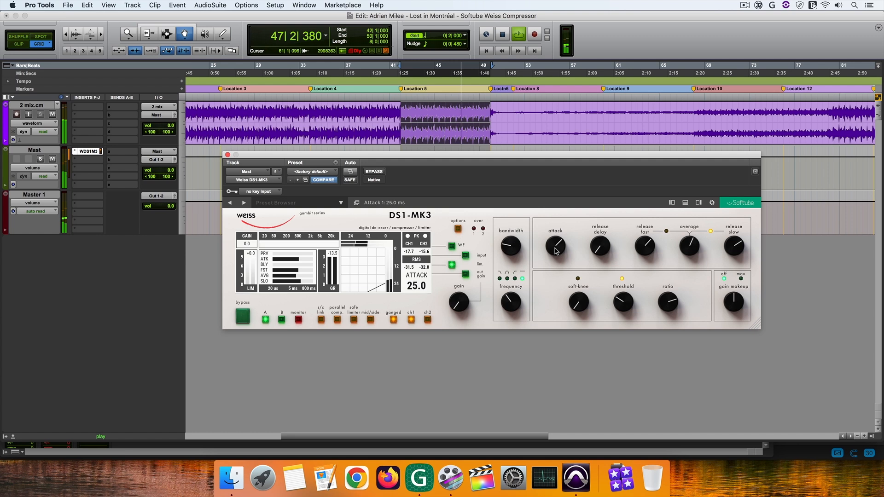
pyautogui.moveTo(556, 251); pyautogui.dragTo(557, 246)
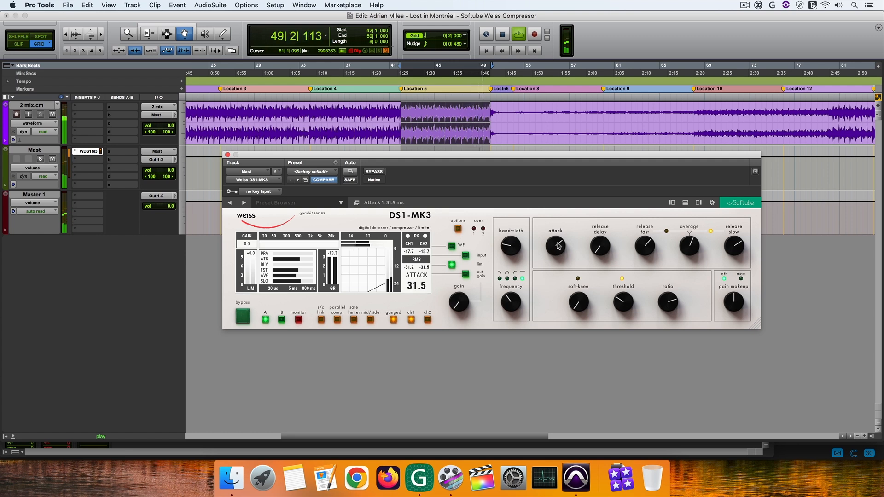
# Sweep the release delay up and back down, and set the fast release to 125 ms.
pyautogui.moveTo(600, 249)
pyautogui.scroll(10, 599, 249)
pyautogui.scroll(6, 600, 249)
pyautogui.scroll(-16, 600, 249)
pyautogui.scroll(1, 645, 247)
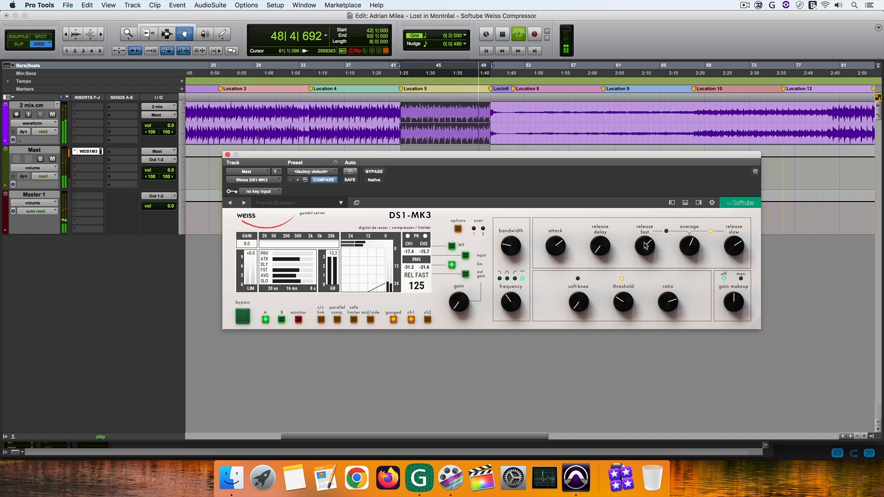
# Set the slow release to 250 ms and adjust the average time, trying 63.0 ms and 80.0 ms.
pyautogui.moveTo(738, 246)
pyautogui.moveTo(738, 245); pyautogui.dragTo(738, 243)
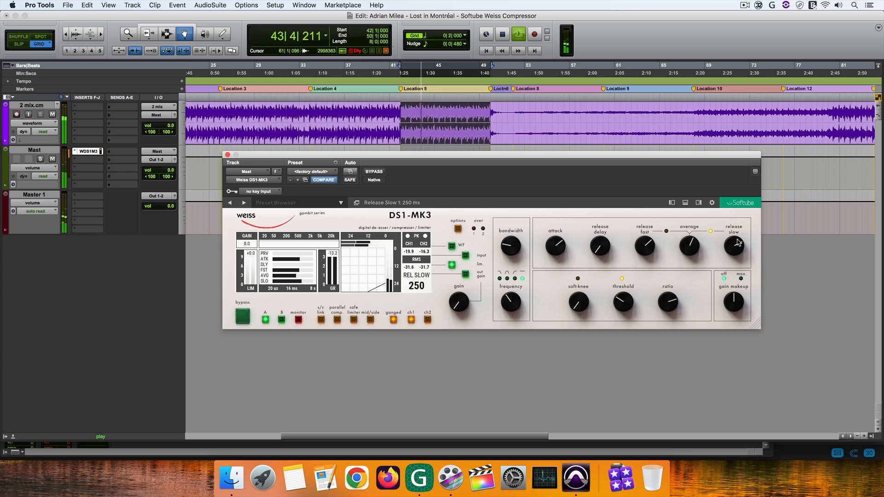
pyautogui.moveTo(690, 248)
pyautogui.moveTo(691, 247); pyautogui.dragTo(691, 247)
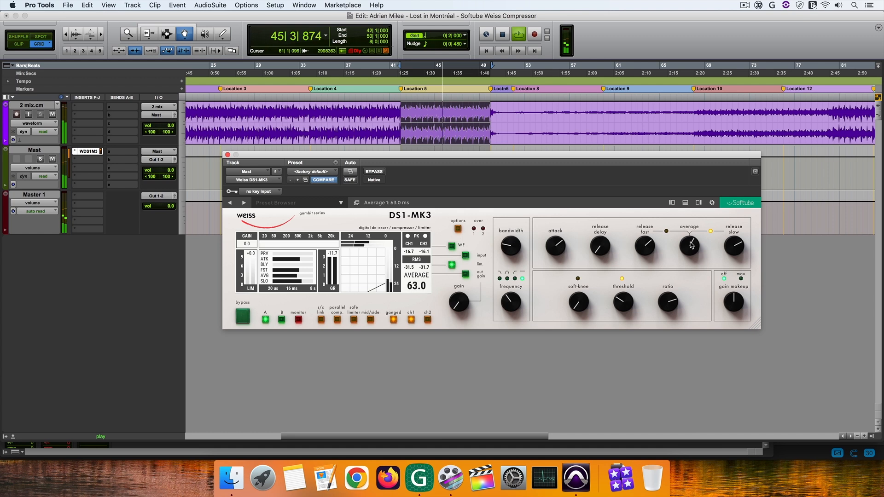
pyautogui.moveTo(692, 246); pyautogui.dragTo(692, 245)
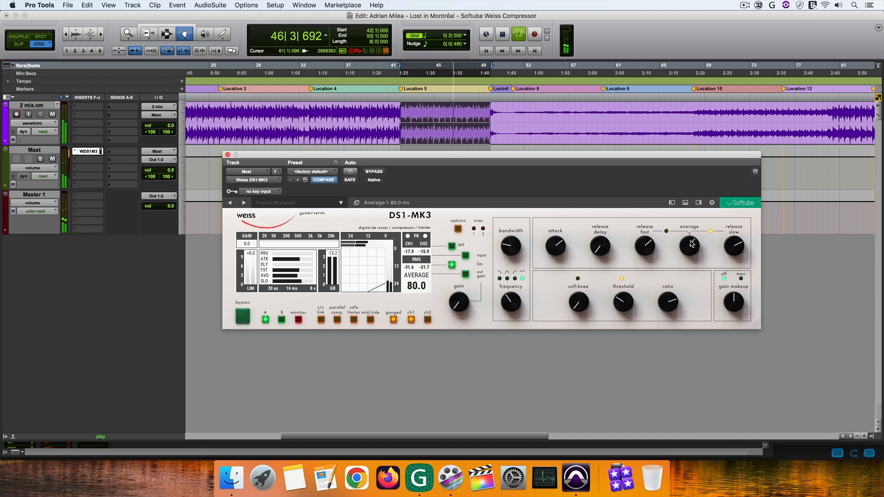
pyautogui.moveTo(692, 244); pyautogui.dragTo(691, 250)
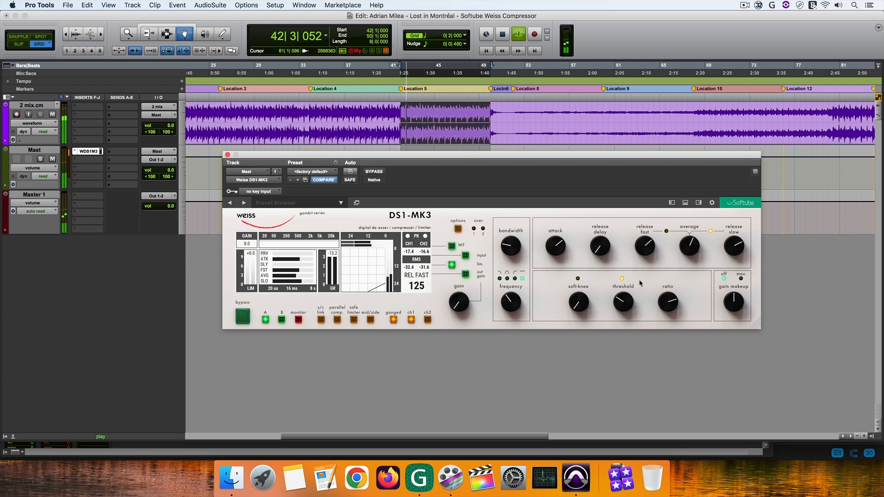
# Raise the compressor threshold to -20.0 dB and bypass the plug-in to compare the level with the unprocessed signal.
pyautogui.scroll(10, 625, 302)
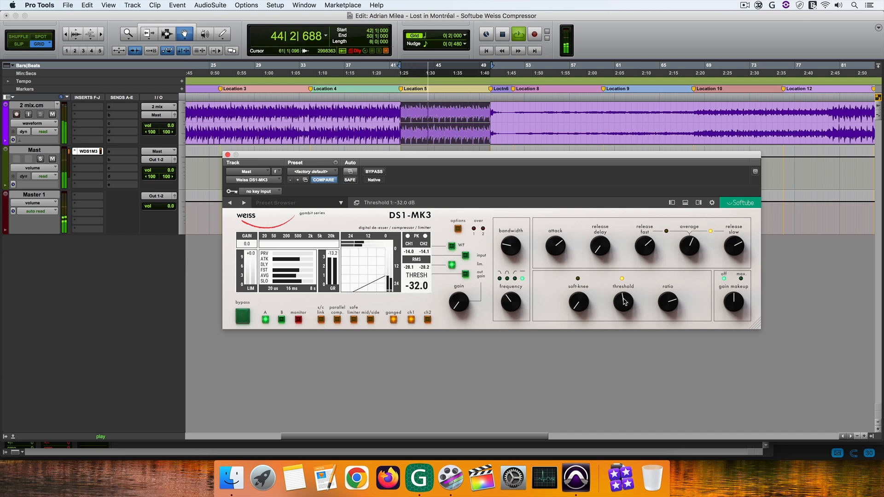
pyautogui.scroll(6, 625, 303)
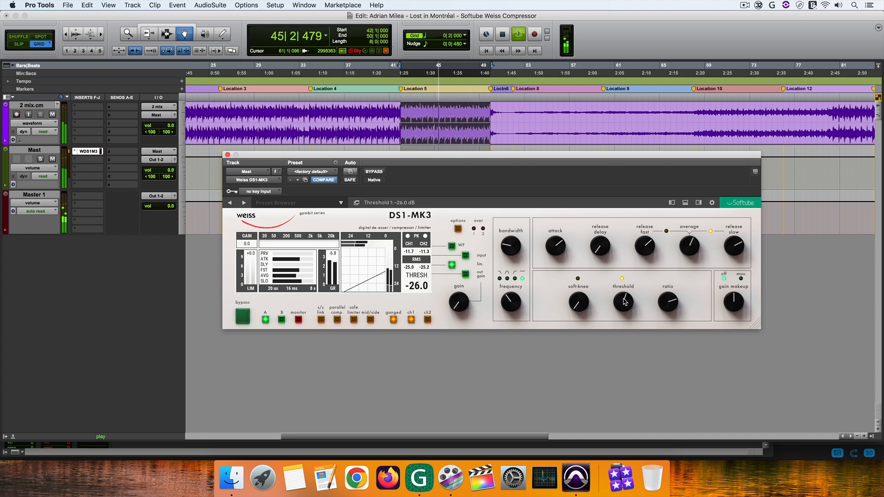
pyautogui.scroll(1, 625, 303)
pyautogui.scroll(3, 625, 303)
pyautogui.scroll(1, 625, 302)
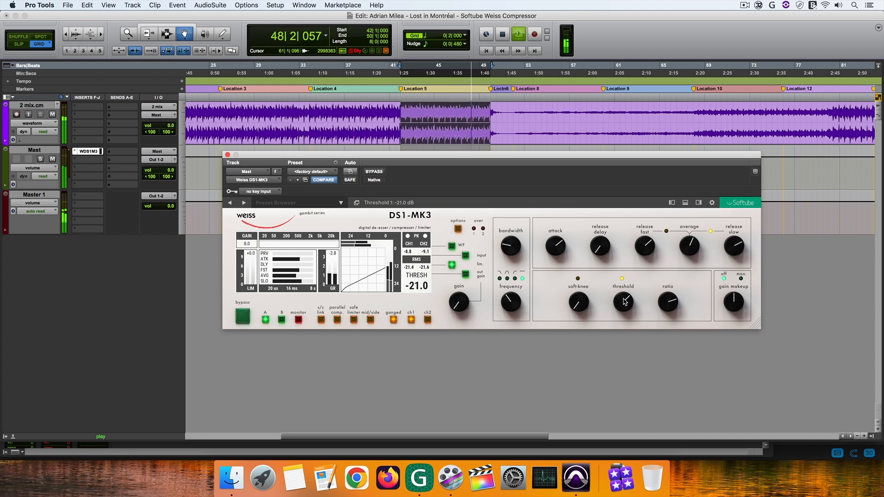
pyautogui.scroll(1, 625, 303)
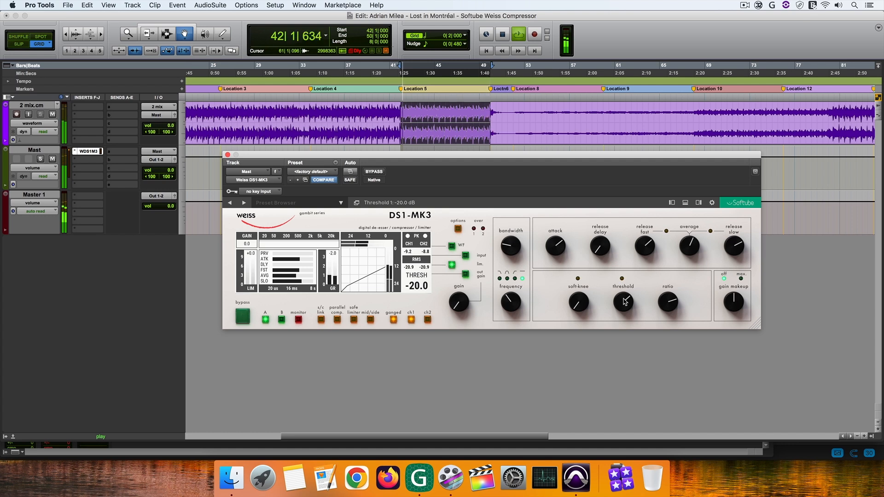
pyautogui.click(374, 172)
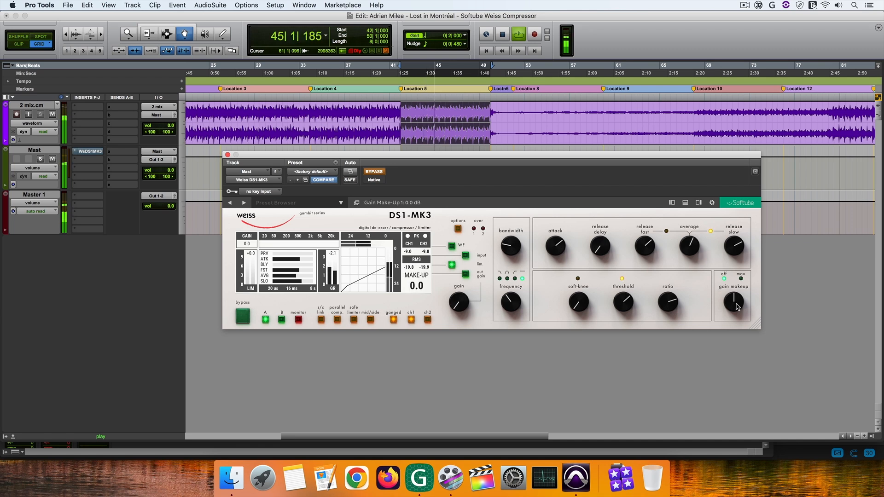
# Set the make-up gain to 0.4 dB, re-enable the plug-in, and toggle its bypass during playback to compare levels.
pyautogui.moveTo(738, 305); pyautogui.dragTo(737, 302)
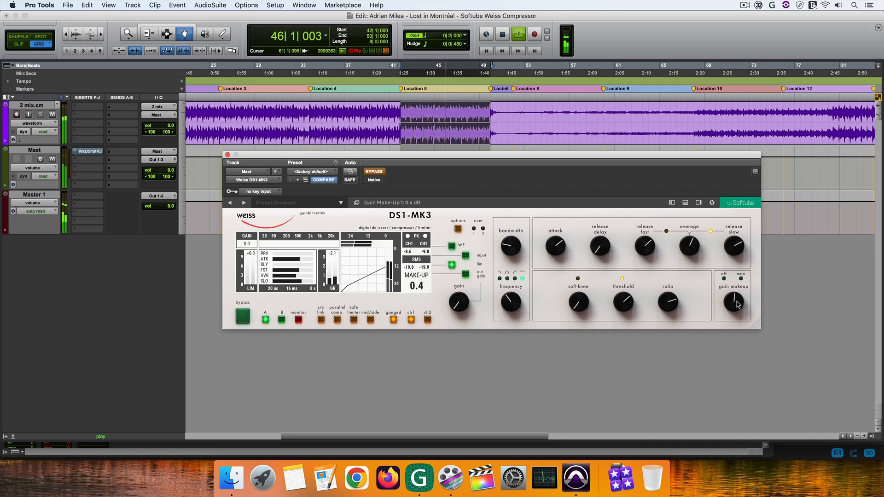
pyautogui.click(378, 174)
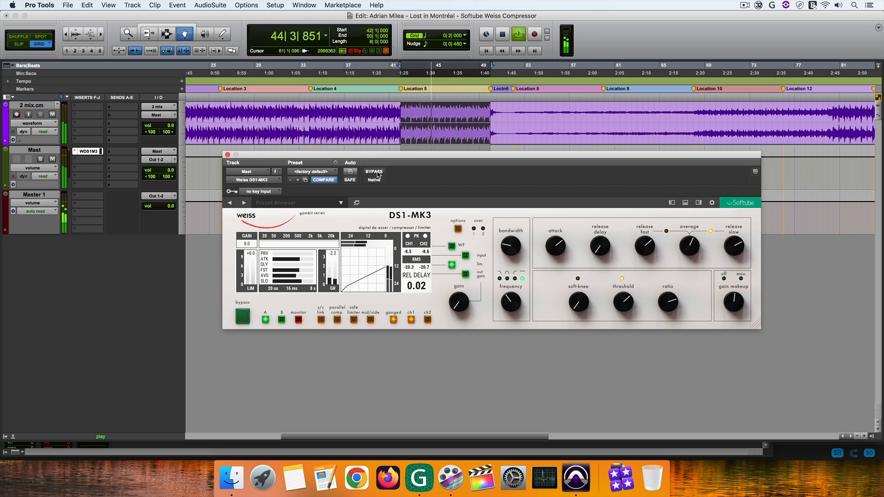
pyautogui.click(375, 171)
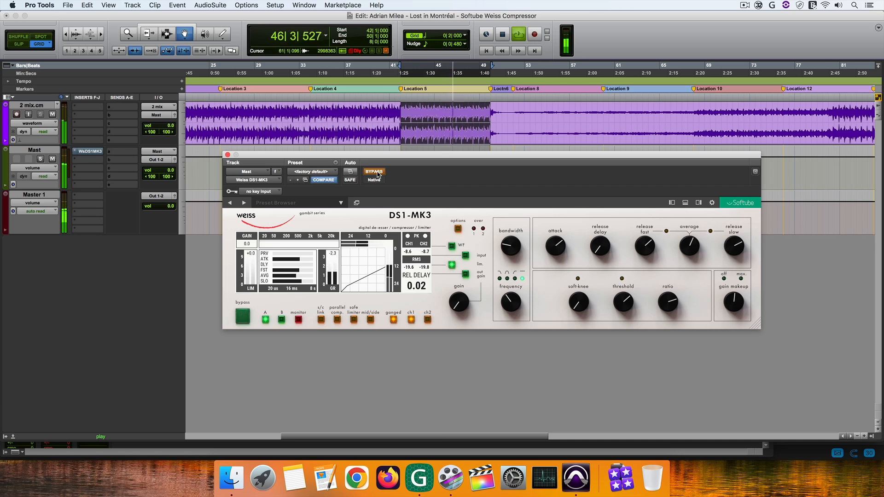
pyautogui.click(374, 172)
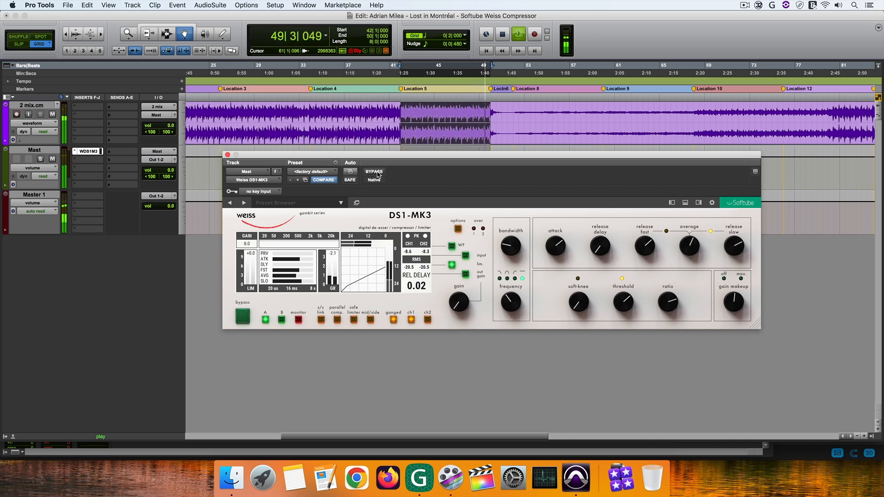
pyautogui.press('space')
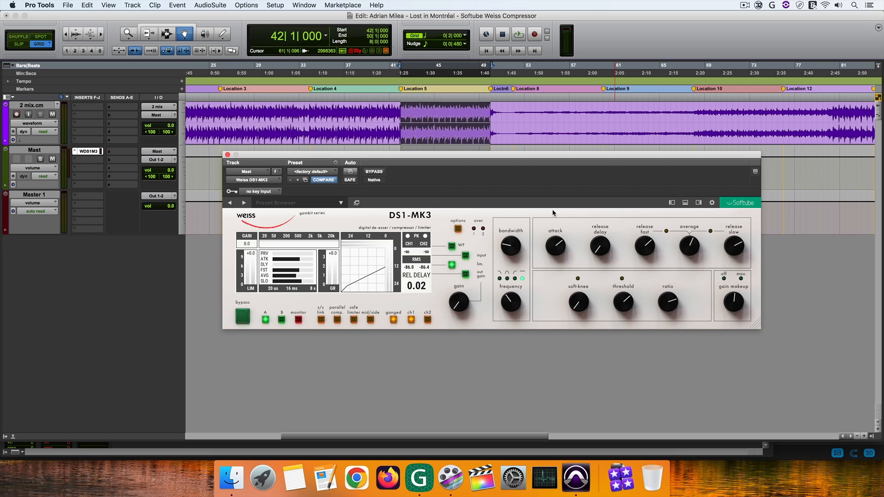
# Replay the looped section and switch the plug-in bypass on and off to compare the compressed and unprocessed mix.
pyautogui.press('space')
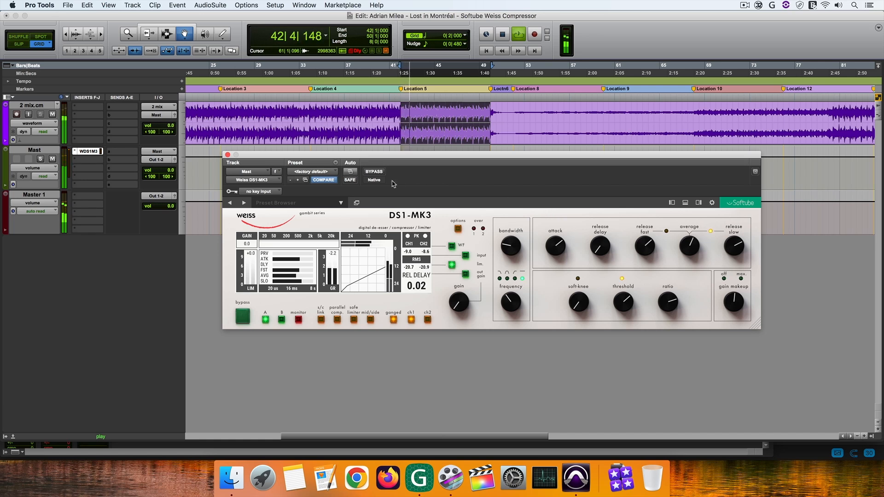
pyautogui.click(378, 174)
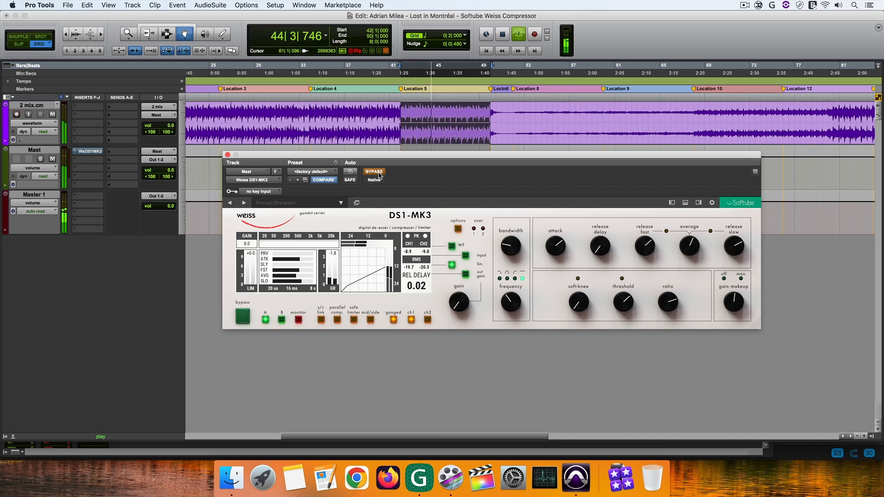
pyautogui.click(378, 175)
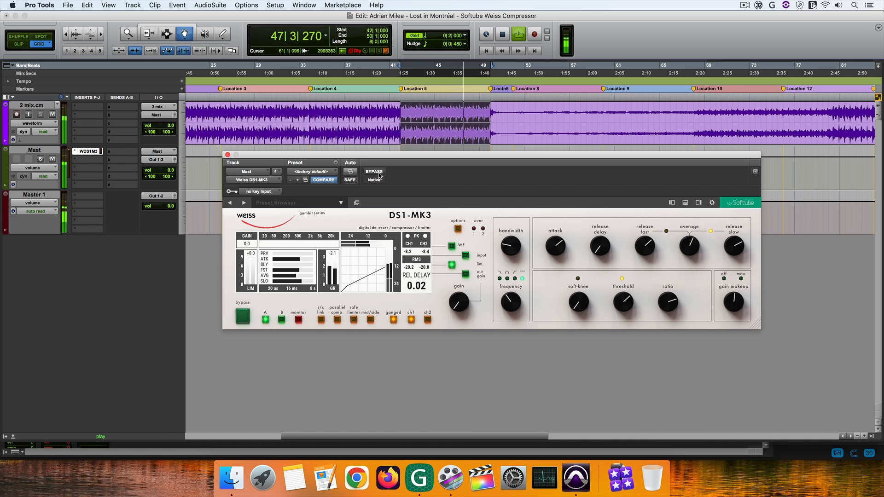
pyautogui.click(378, 175)
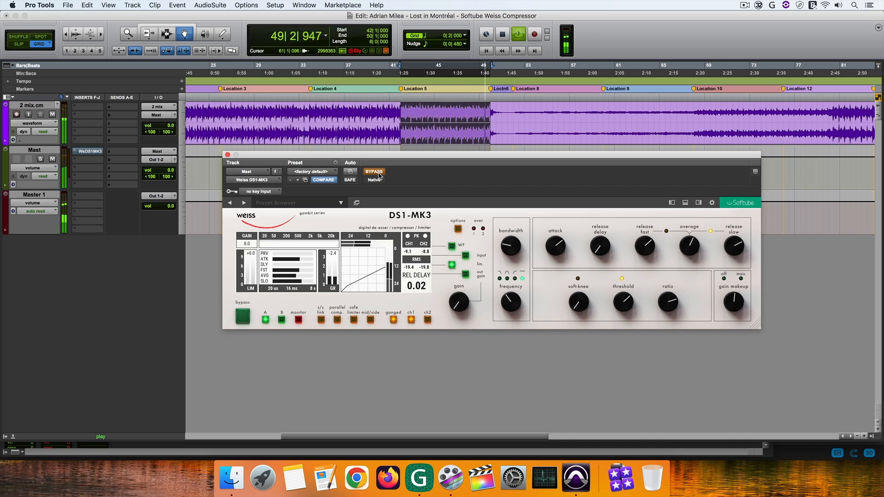
pyautogui.click(379, 176)
# Lower the threshold to -21.0 dB, compare against the bypassed signal, and stop playback.
pyautogui.moveTo(618, 299)
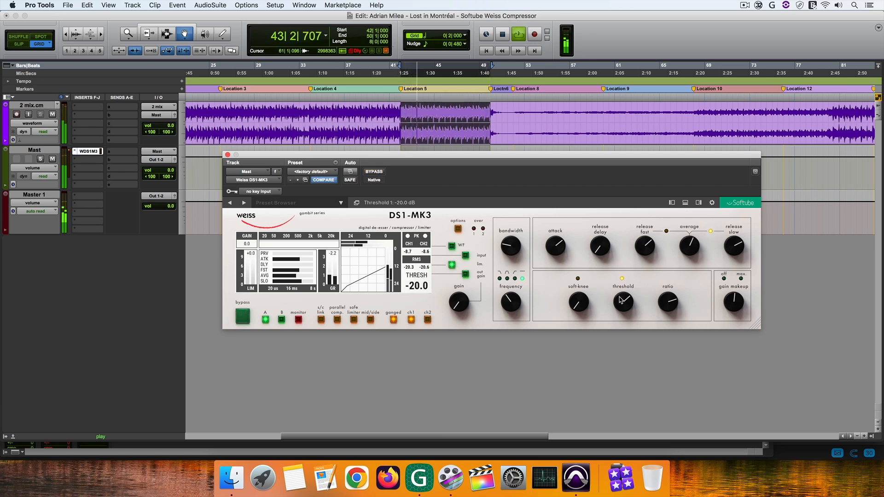
pyautogui.scroll(-1, 620, 300)
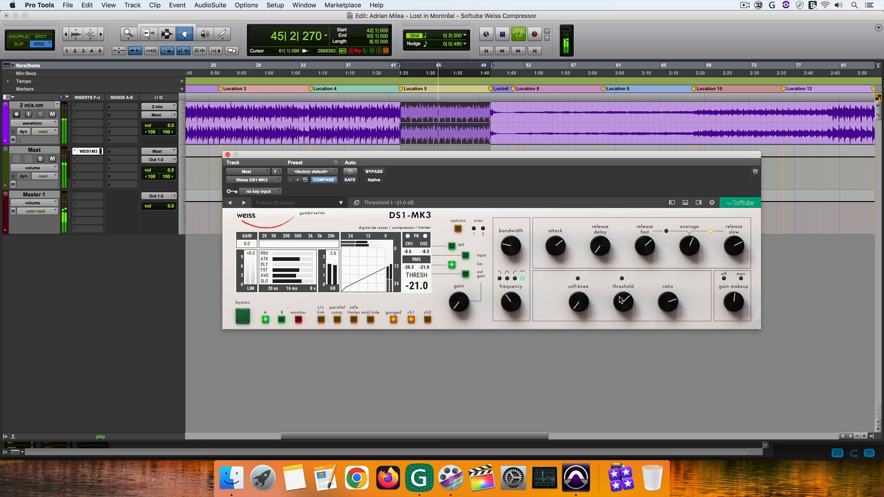
pyautogui.click(374, 173)
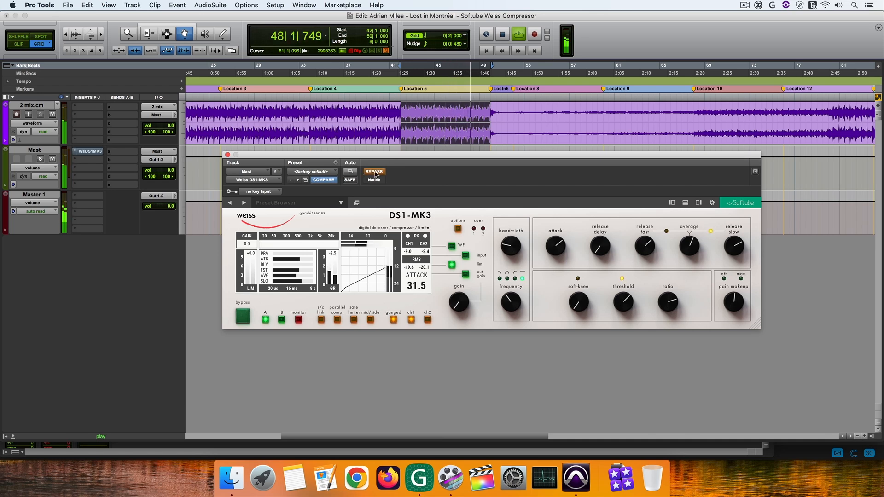
pyautogui.click(375, 172)
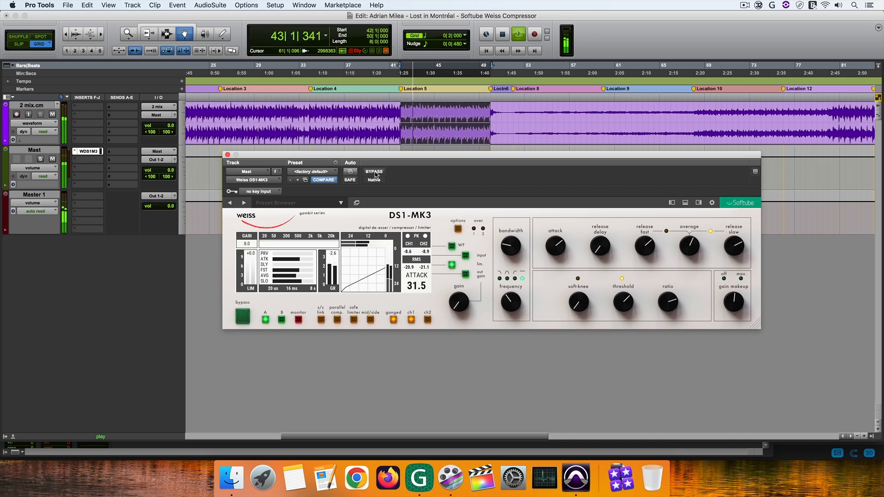
pyautogui.press('space')
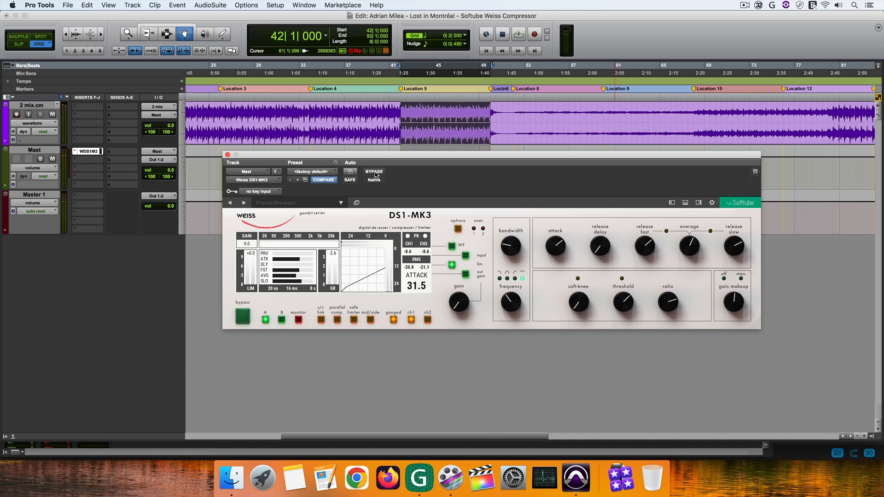
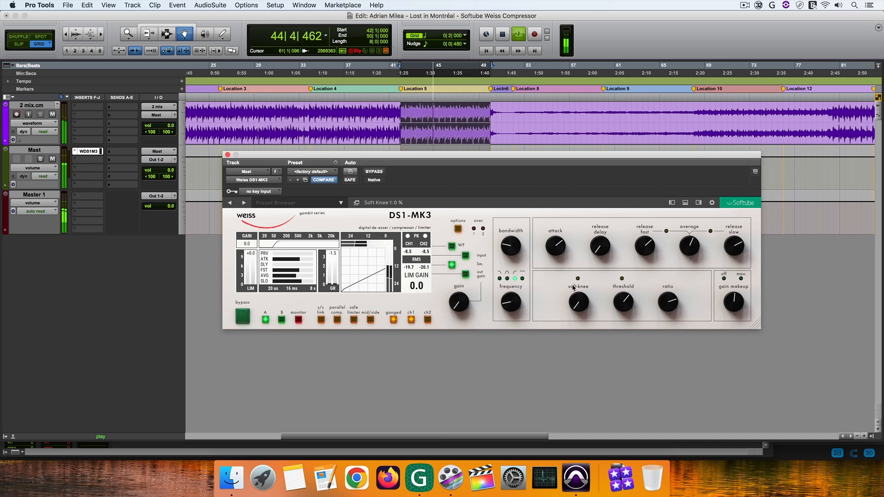
# Compare the high-pass setting with the bypassed signal, then try 0.8 dB of make-up gain and turn it back to 0.0 dB.
pyautogui.click(376, 174)
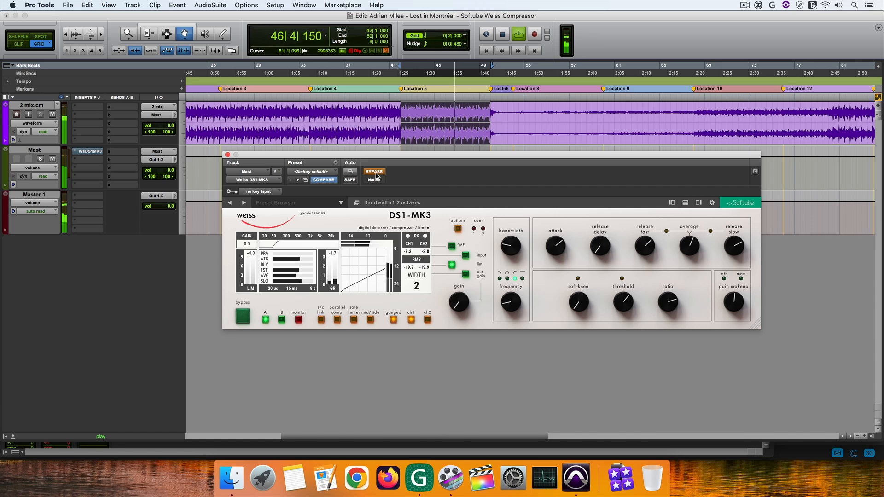
pyautogui.click(375, 173)
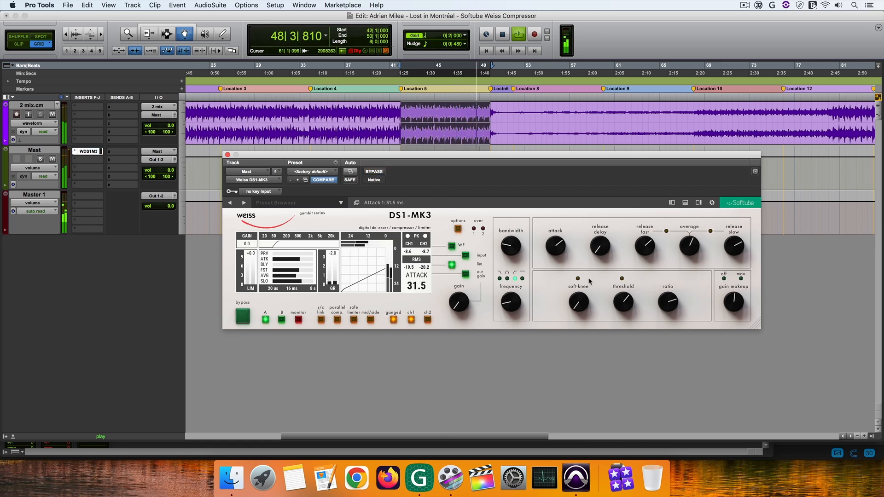
pyautogui.moveTo(733, 304)
pyautogui.scroll(2, 732, 304)
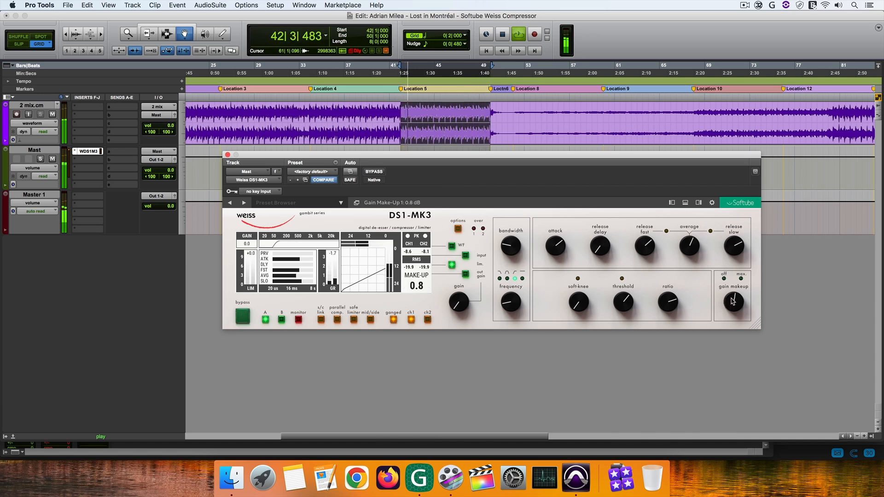
pyautogui.moveTo(732, 302)
pyautogui.mouseDown()
pyautogui.moveTo(728, 383)
pyautogui.moveTo(731, 304)
pyautogui.mouseUp()
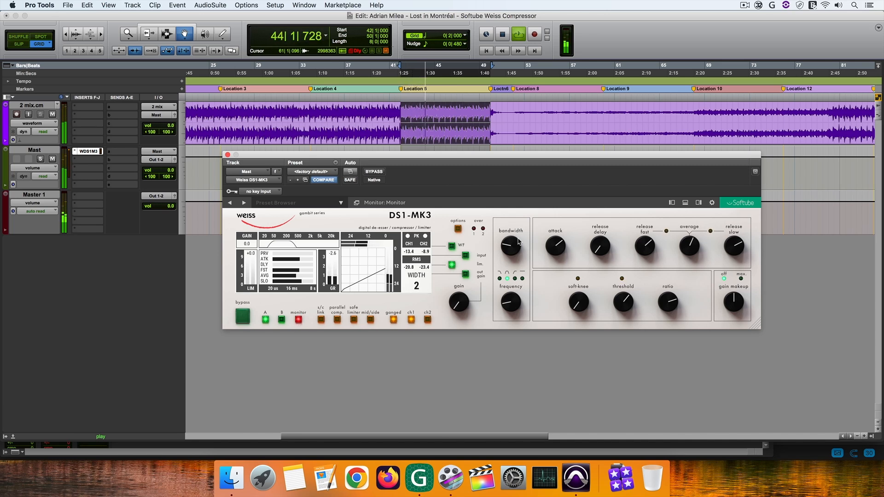
# Tune the band-pass filter to 131 Hz with a bandwidth of 2 1/3 octaves while monitoring the filtered band, and turn monitoring off.
pyautogui.scroll(5, 511, 248)
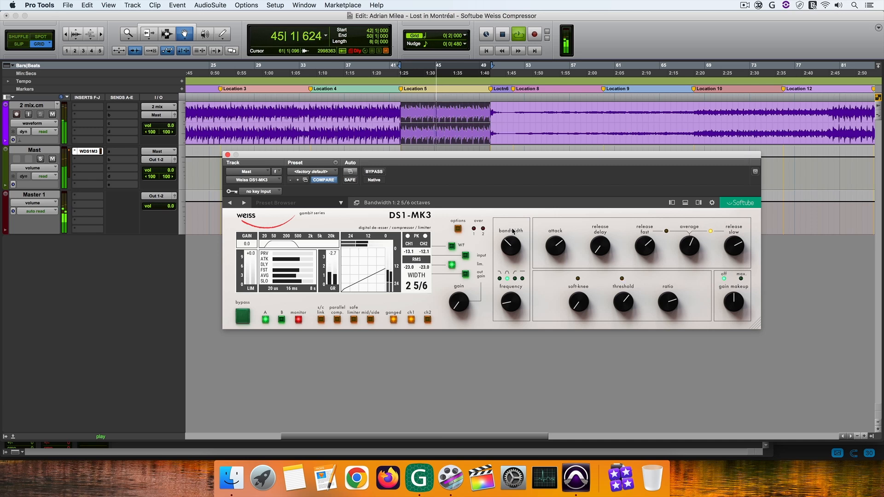
pyautogui.scroll(5, 512, 288)
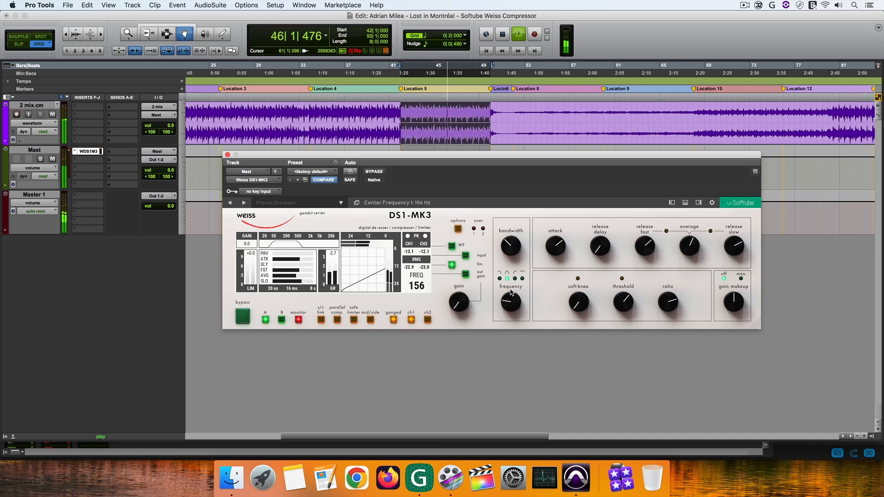
pyautogui.moveTo(511, 287)
pyautogui.mouseDown()
pyautogui.moveTo(511, 268)
pyautogui.moveTo(506, 294)
pyautogui.mouseUp()
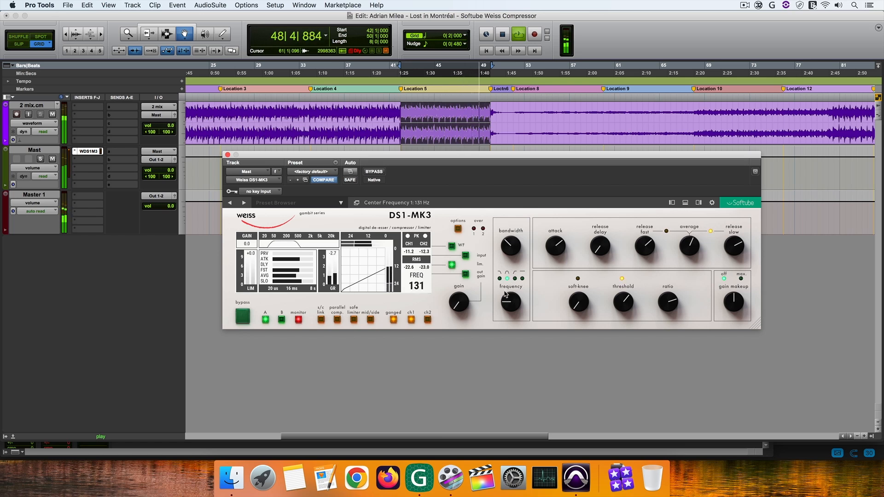
pyautogui.moveTo(510, 249); pyautogui.dragTo(509, 257)
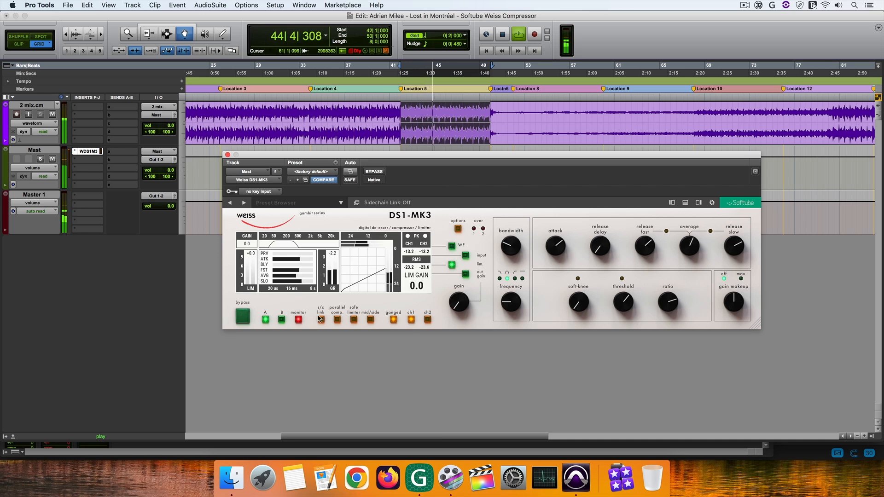
pyautogui.click(298, 320)
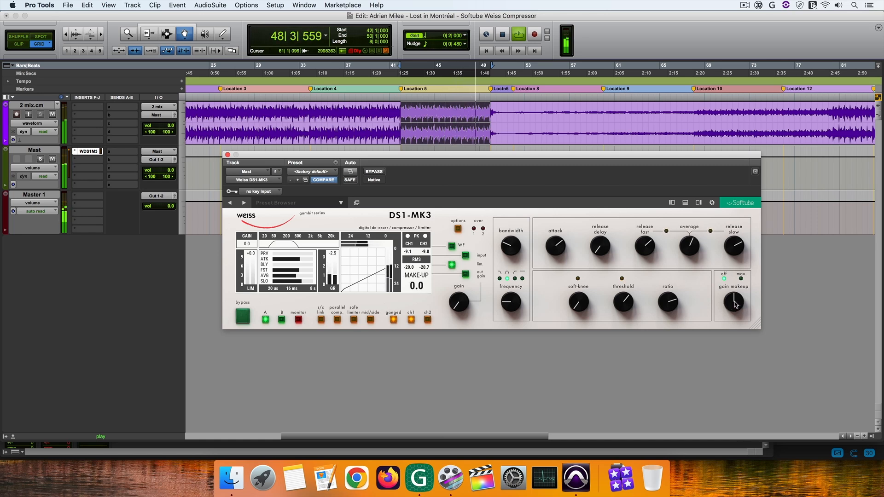
# Check the make-up gain at 0.0 dB, compare the band-pass compression with the bypassed signal, and stop playback.
pyautogui.moveTo(736, 305)
pyautogui.mouseDown()
pyautogui.moveTo(734, 360)
pyautogui.moveTo(736, 304)
pyautogui.mouseUp()
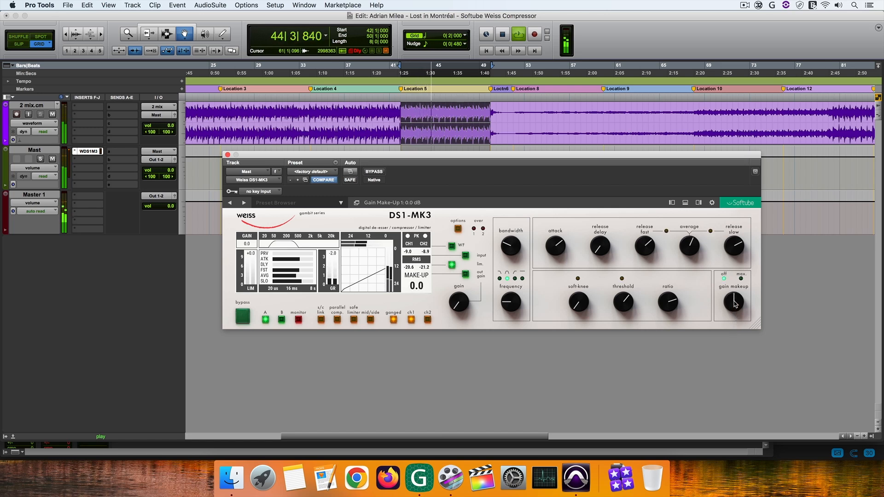
pyautogui.click(374, 172)
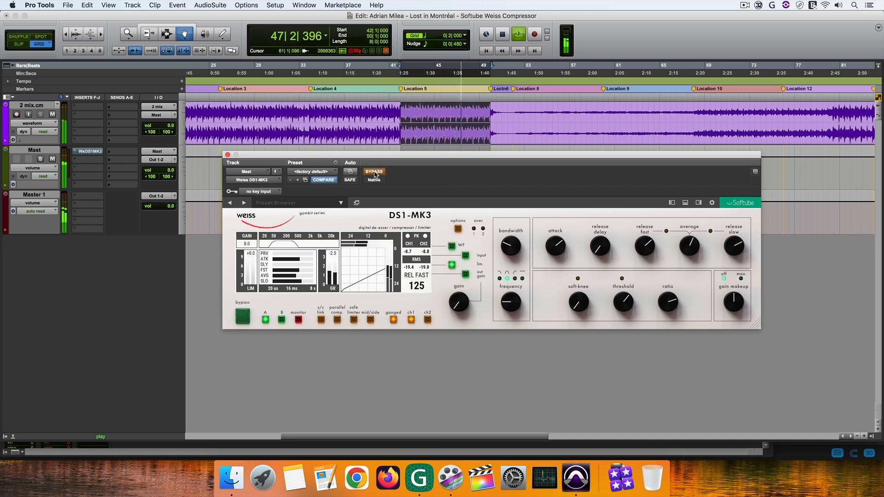
pyautogui.click(374, 172)
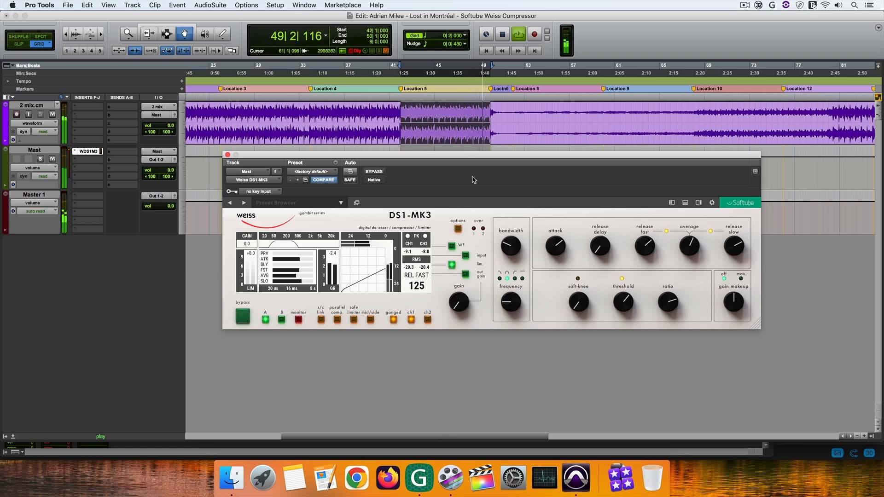
pyautogui.press('space')
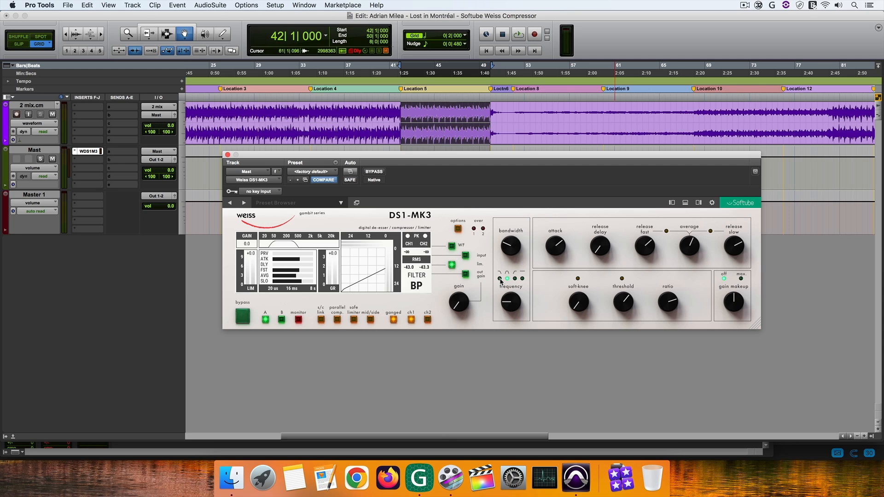
# Switch the filter to low-pass, start playback, and lower its frequency below 131 Hz while monitoring the filtered band.
pyautogui.click(500, 279)
pyautogui.press('space')
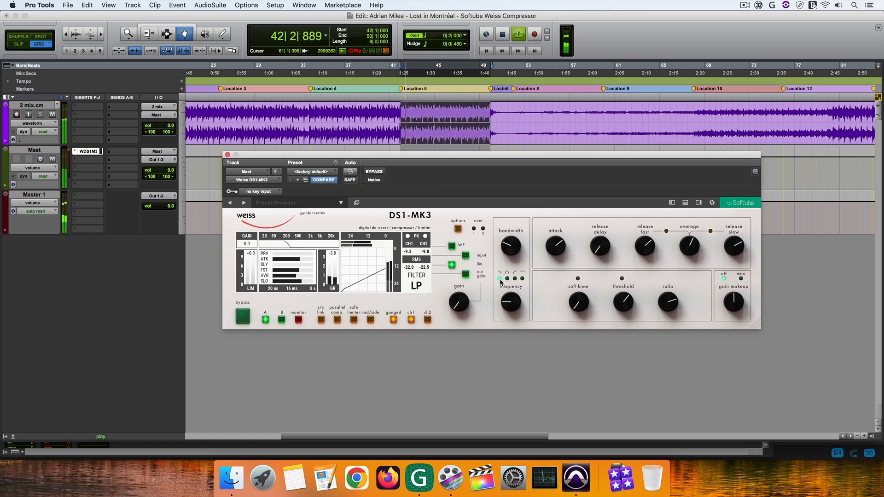
pyautogui.click(299, 320)
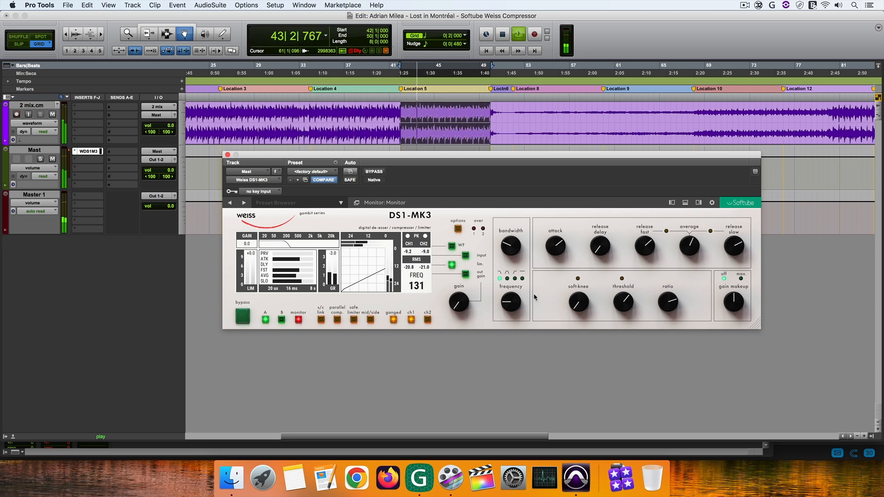
pyautogui.moveTo(515, 304); pyautogui.dragTo(512, 314)
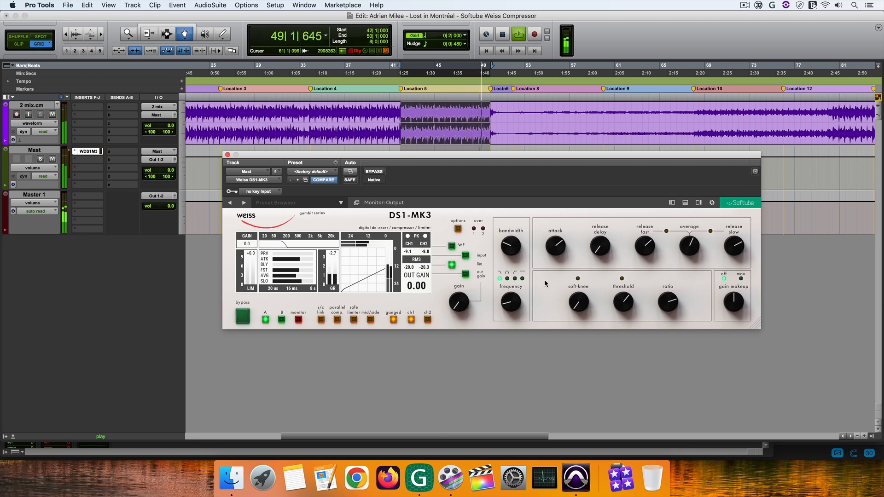
# Toggle the plug-in bypass twice to compare the low-pass compression with the unprocessed mix, and stop playback.
pyautogui.click(373, 173)
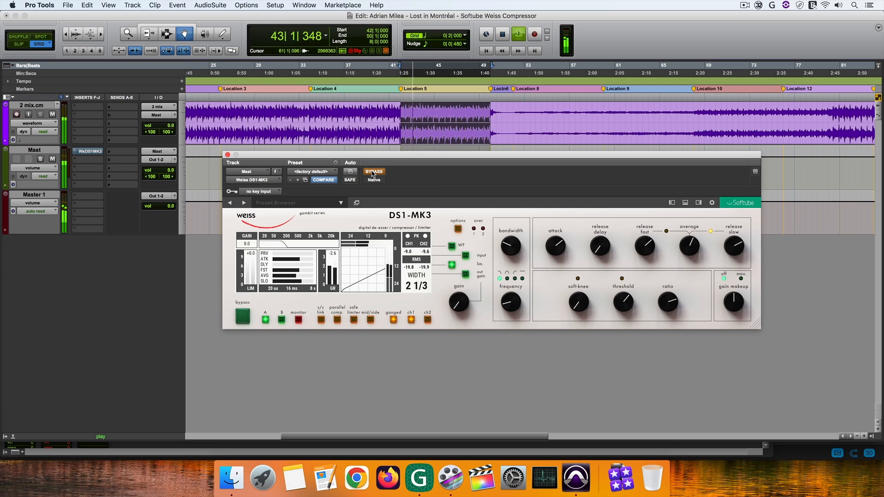
pyautogui.click(373, 173)
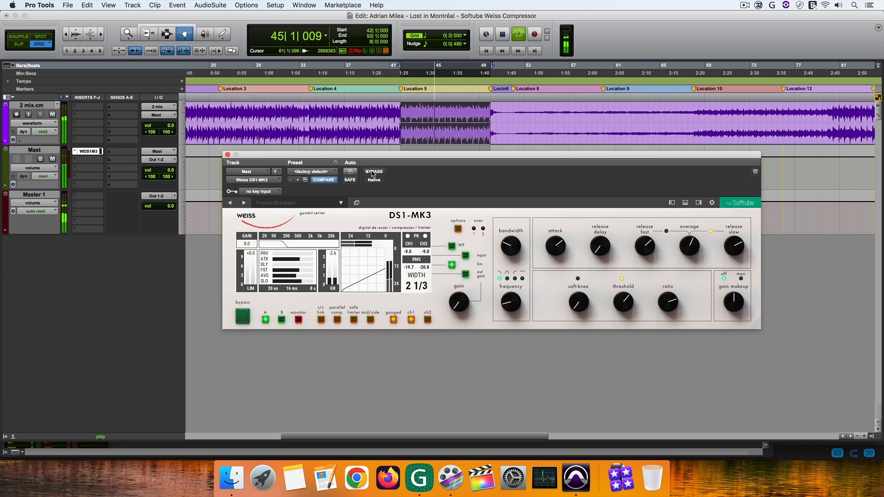
pyautogui.click(373, 173)
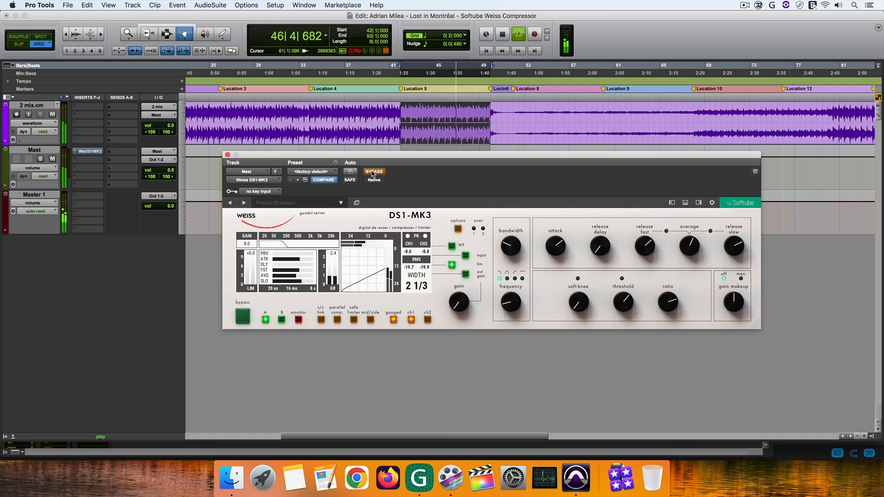
pyautogui.click(373, 173)
pyautogui.press('space')
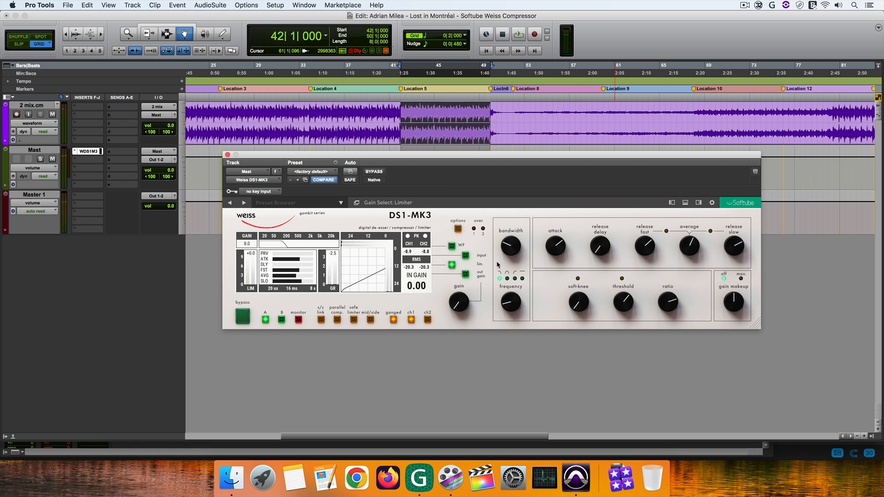
# Switch the filter type to Fullband, start playback, and raise the threshold to -20.0 dB.
pyautogui.click(523, 279)
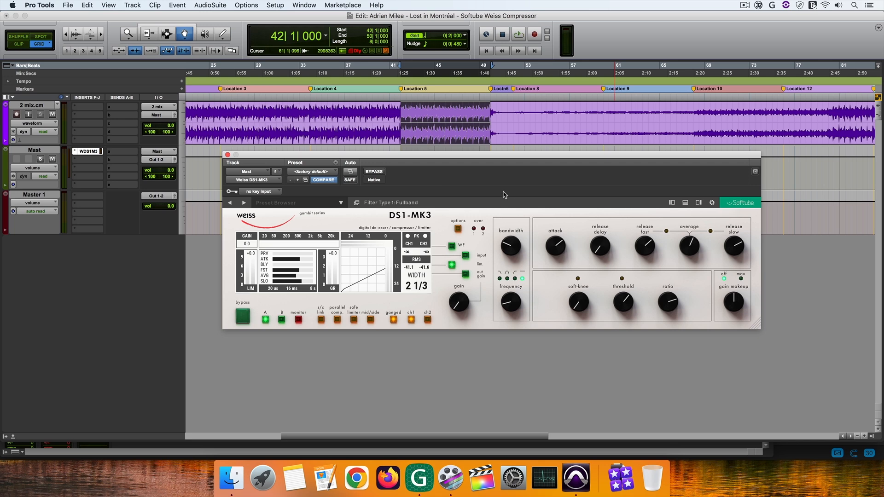
pyautogui.press('space')
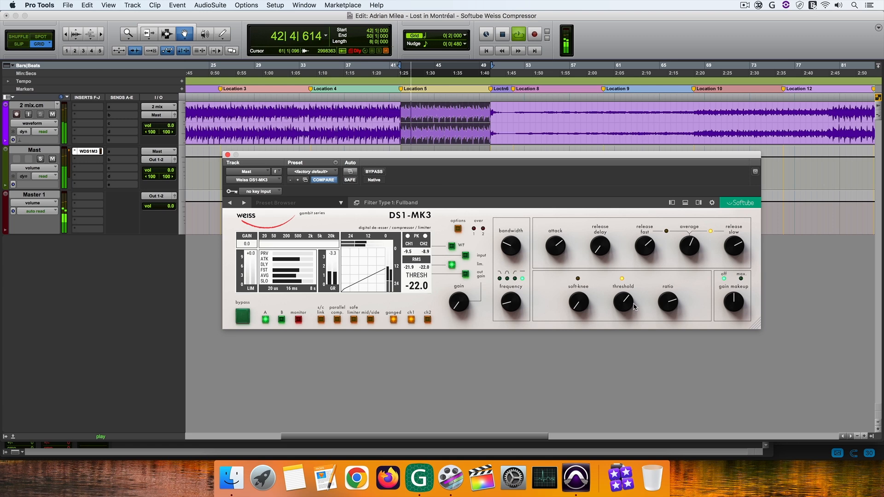
pyautogui.scroll(2, 629, 305)
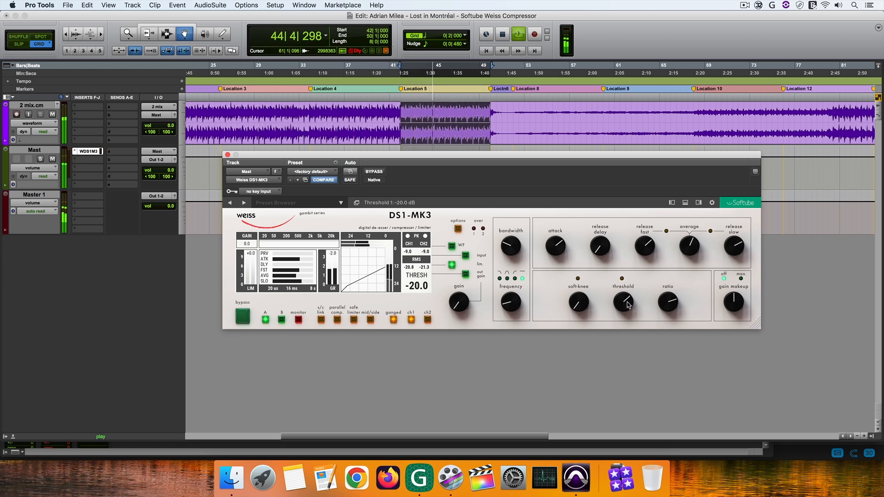
# Set the make-up gain to 0.4 dB while comparing the full-band compression with the bypassed mix, and stop playback.
pyautogui.click(373, 171)
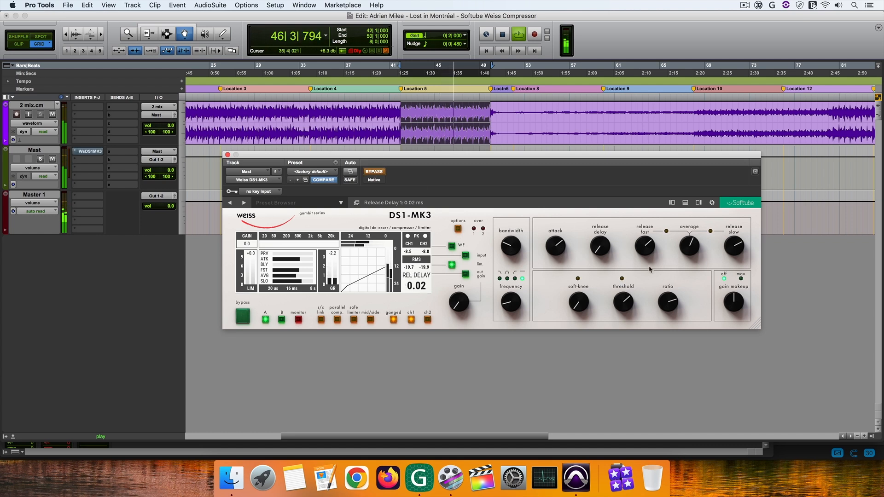
pyautogui.moveTo(734, 306); pyautogui.dragTo(733, 303)
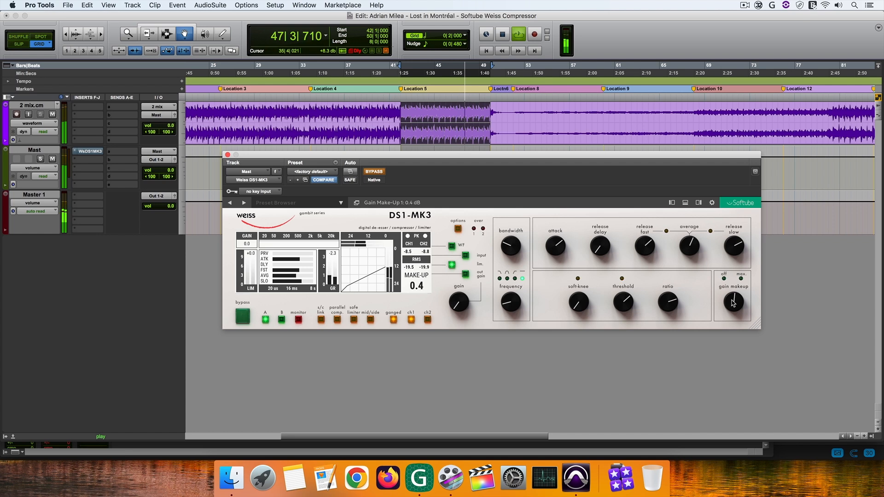
pyautogui.click(377, 173)
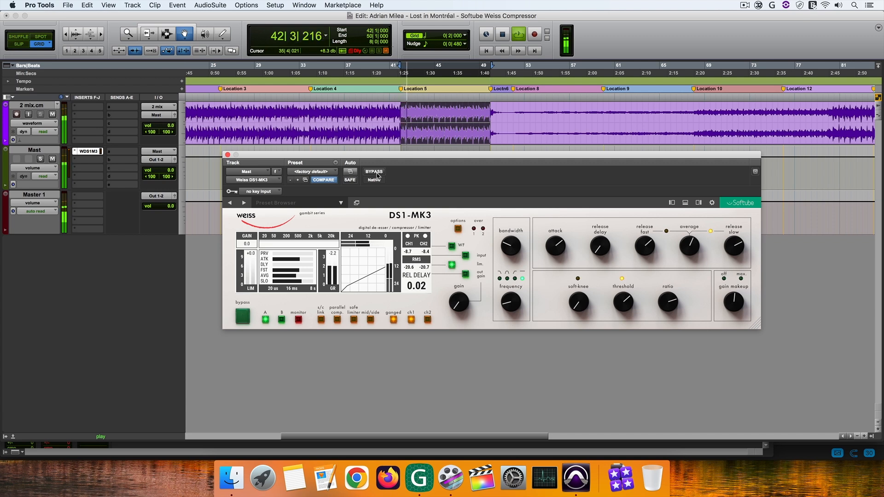
pyautogui.press('space')
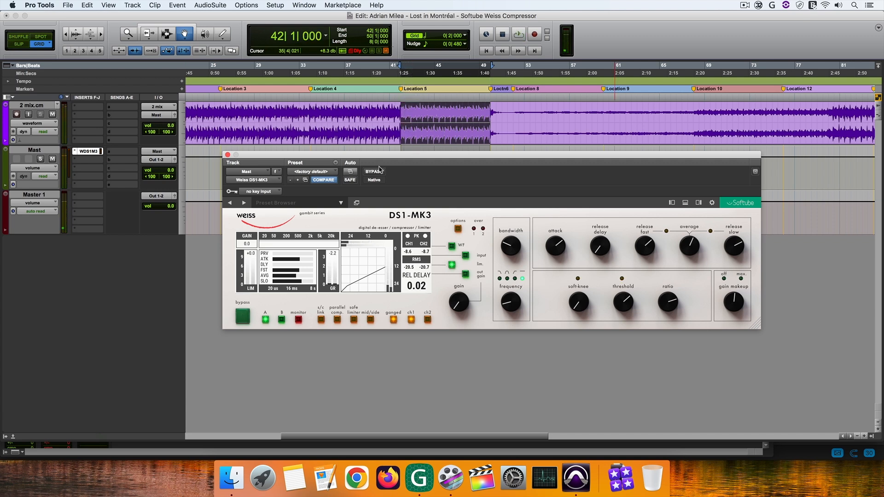
# Select bars 100 to 108 of the song, at the Location 14 marker, and loop playback there.
pyautogui.press('super+bracketleft')
pyautogui.hscroll(5, 514, 75)
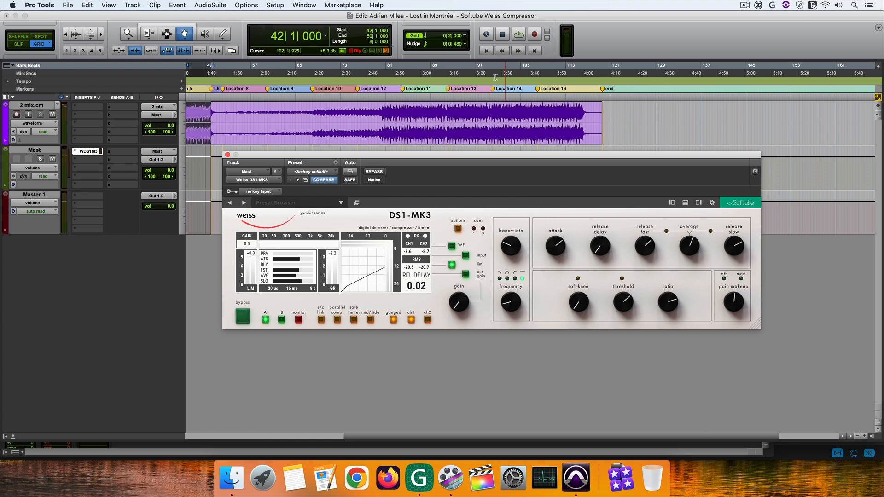
pyautogui.moveTo(493, 83); pyautogui.dragTo(535, 83)
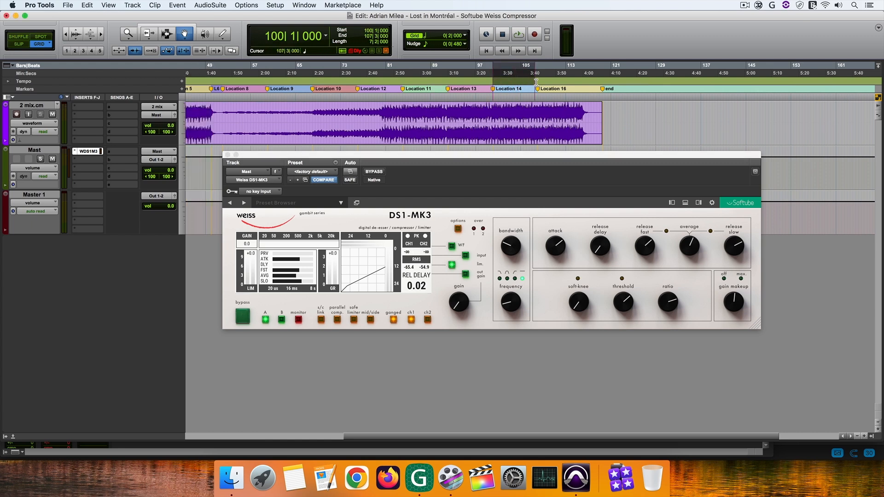
pyautogui.press('space')
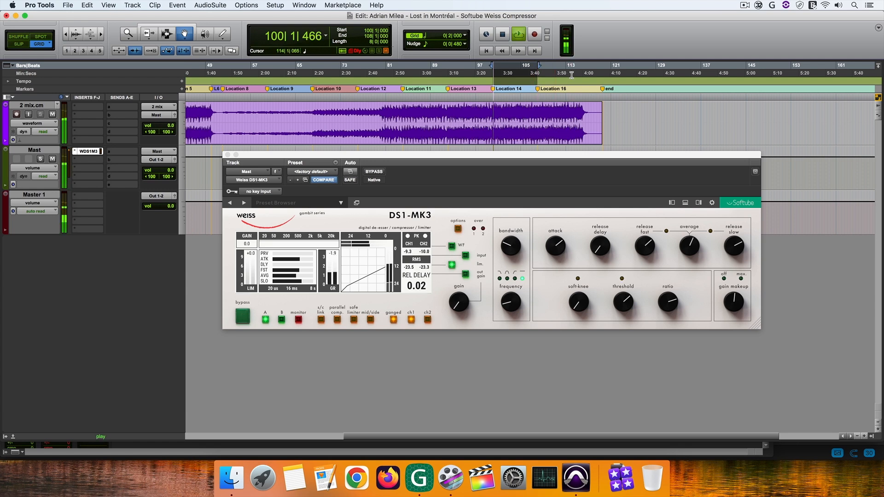
# Fine-tune the threshold to about -19 dB on the louder section and compare the compression with the bypassed mix.
pyautogui.click(375, 171)
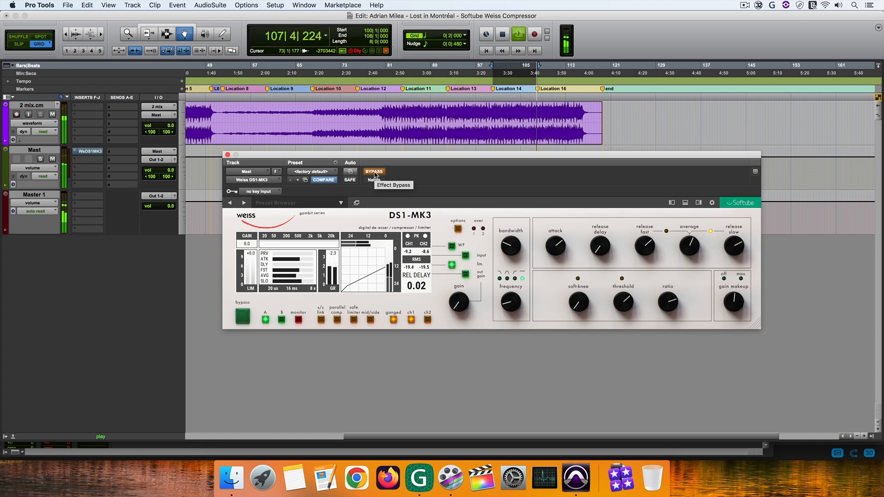
pyautogui.click(375, 174)
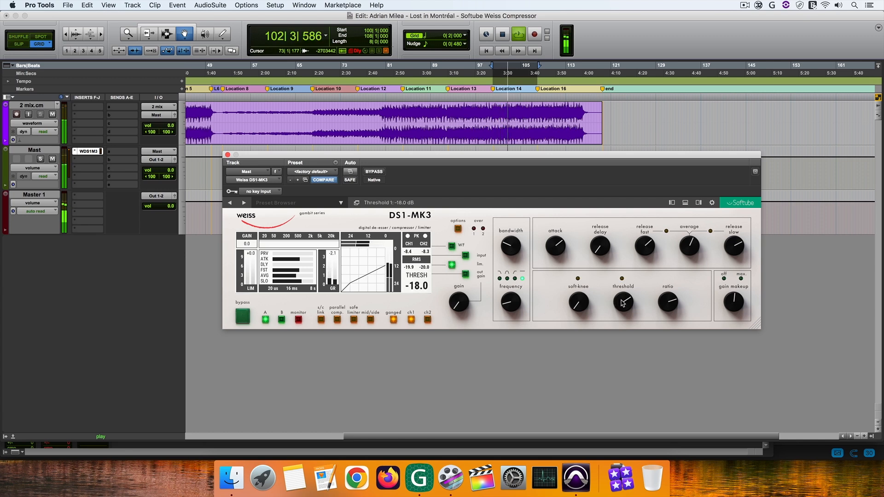
pyautogui.scroll(-1, 623, 303)
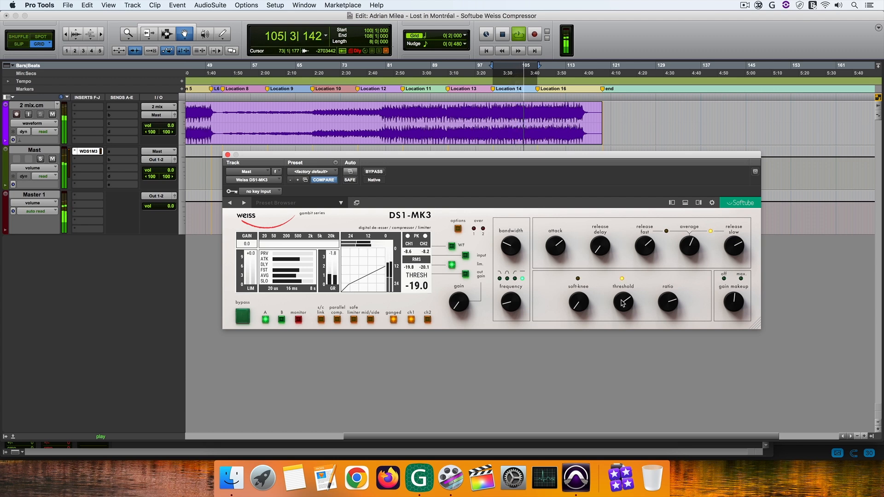
pyautogui.scroll(-1, 623, 304)
pyautogui.click(375, 172)
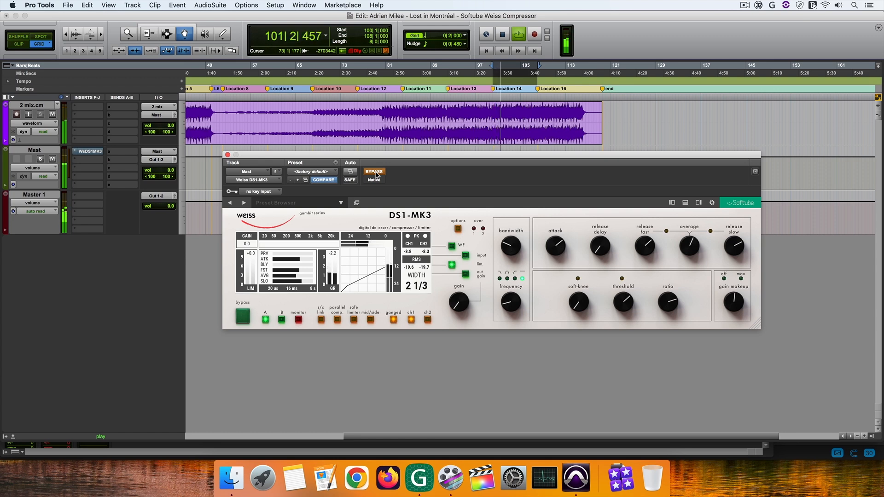
pyautogui.click(376, 175)
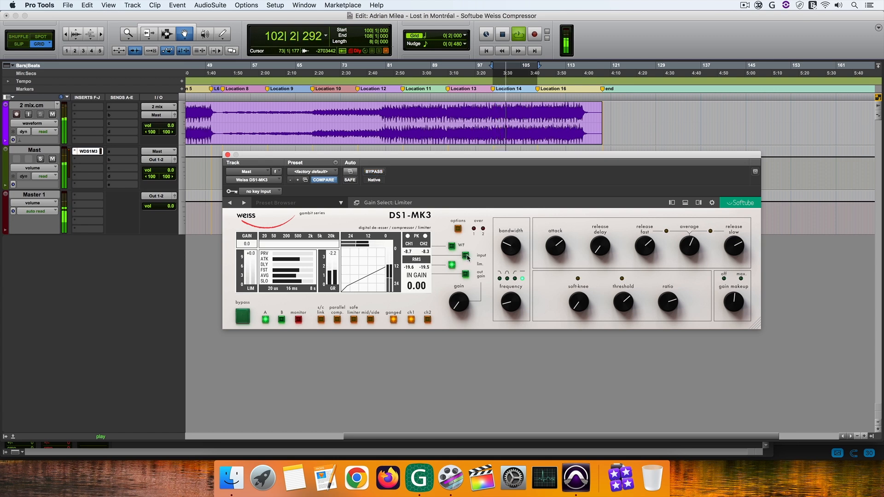
# Examine the gain reduction in the plug-in's waveform display, return to the parameter display, and stop playback.
pyautogui.click(452, 247)
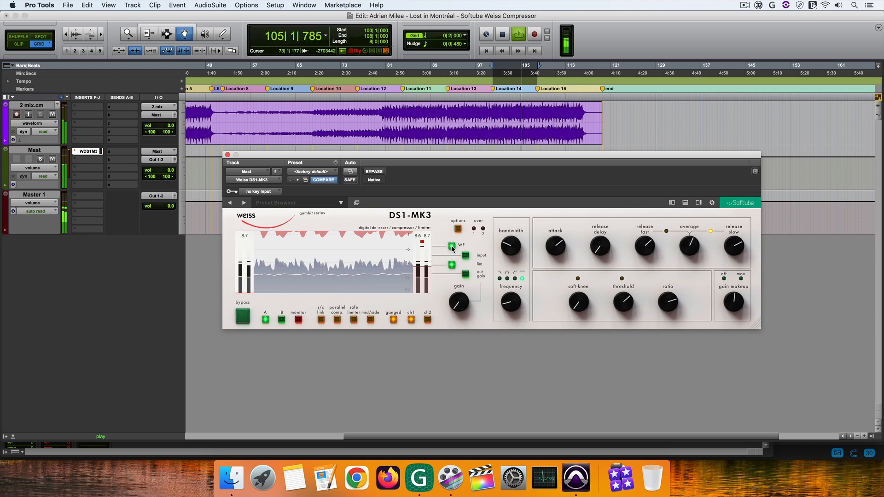
pyautogui.click(452, 247)
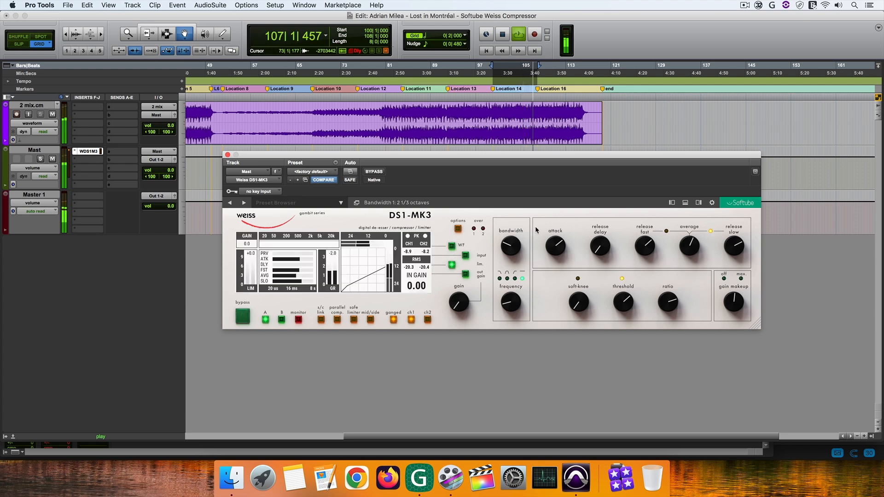
pyautogui.press('space')
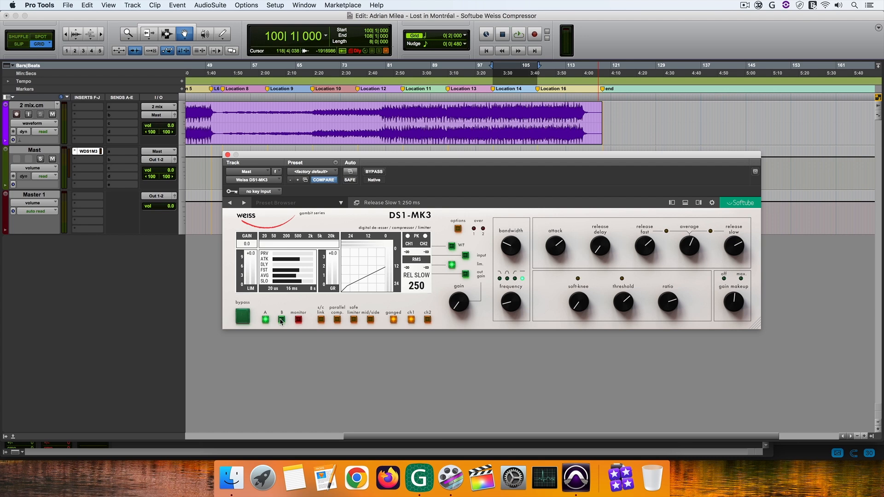
# Switch to settings slot B, turn the safety limiter off, and start playback.
pyautogui.click(281, 320)
pyautogui.click(353, 319)
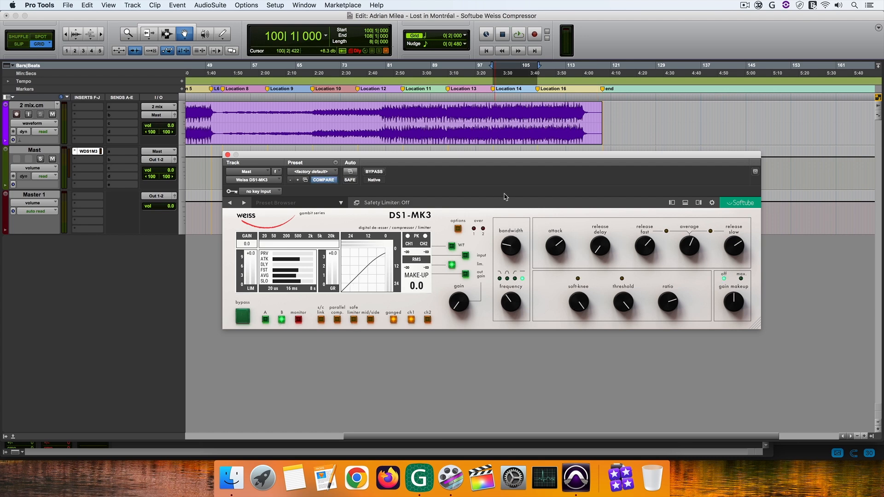
pyautogui.press('space')
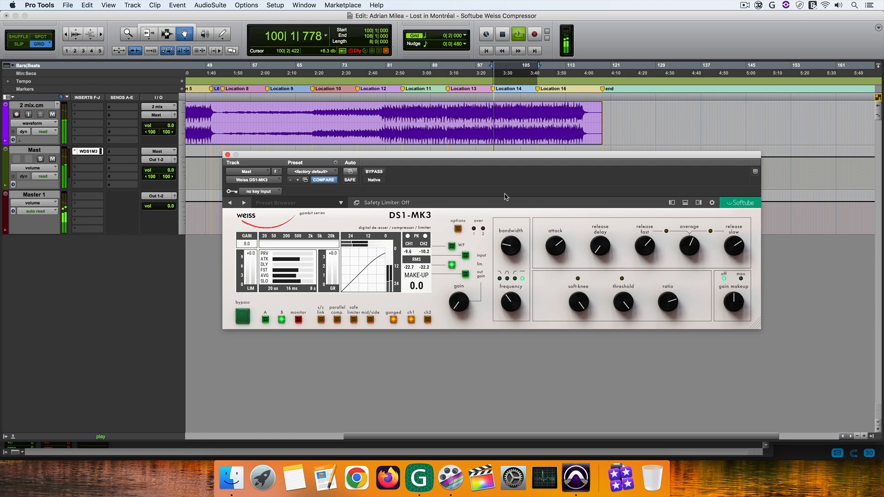
# Lower the threshold for heavy gain reduction and raise the ratio to 3.36:1.
pyautogui.moveTo(624, 303)
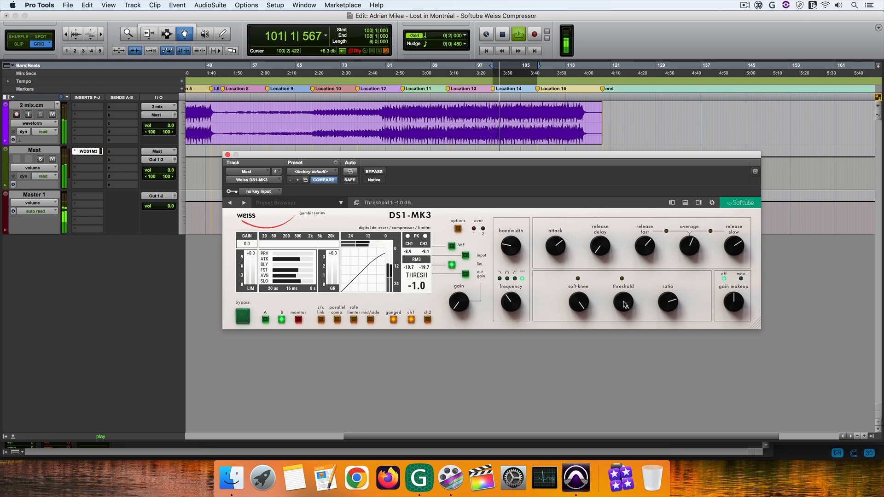
pyautogui.scroll(-2, 624, 304)
pyautogui.moveTo(668, 304)
pyautogui.moveTo(668, 304); pyautogui.dragTo(667, 290)
pyautogui.moveTo(624, 304)
pyautogui.scroll(-6, 626, 304)
pyautogui.scroll(-3, 625, 305)
# Set the fast release to 125 ms and the slow release to 250 ms.
pyautogui.moveTo(647, 246)
pyautogui.scroll(3, 647, 247)
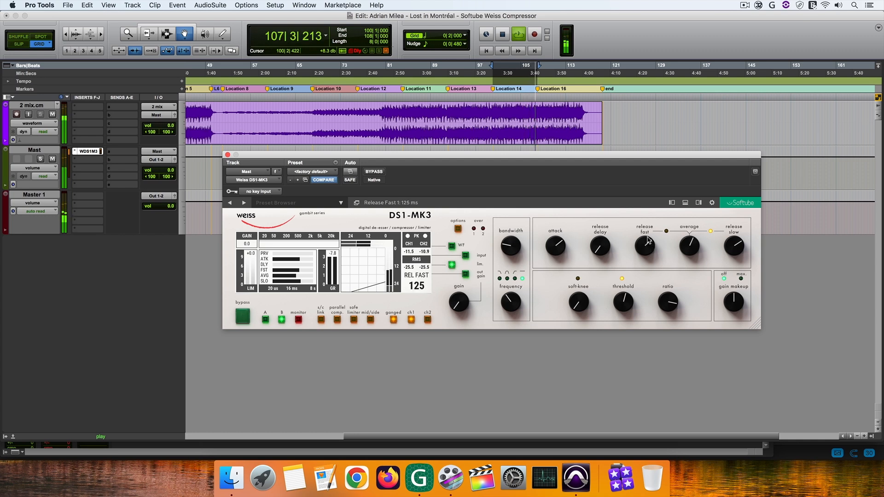
pyautogui.moveTo(721, 239)
pyautogui.scroll(4, 729, 246)
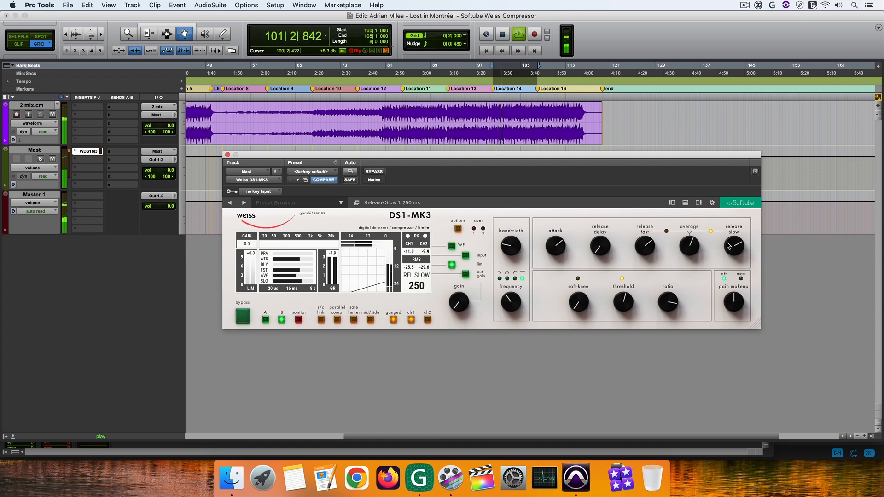
pyautogui.scroll(-1, 645, 251)
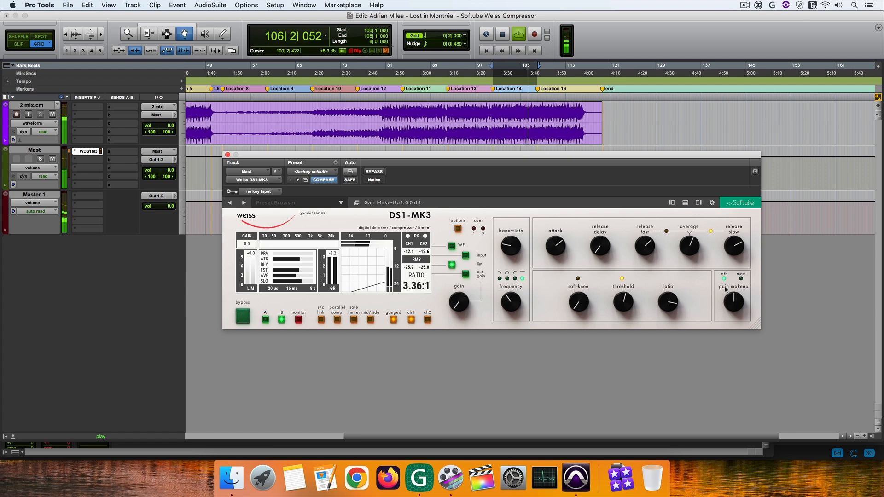
# Lower the make-up gain to -55.0 dB and turn on parallel compression.
pyautogui.moveTo(733, 298)
pyautogui.moveTo(732, 299); pyautogui.dragTo(727, 391)
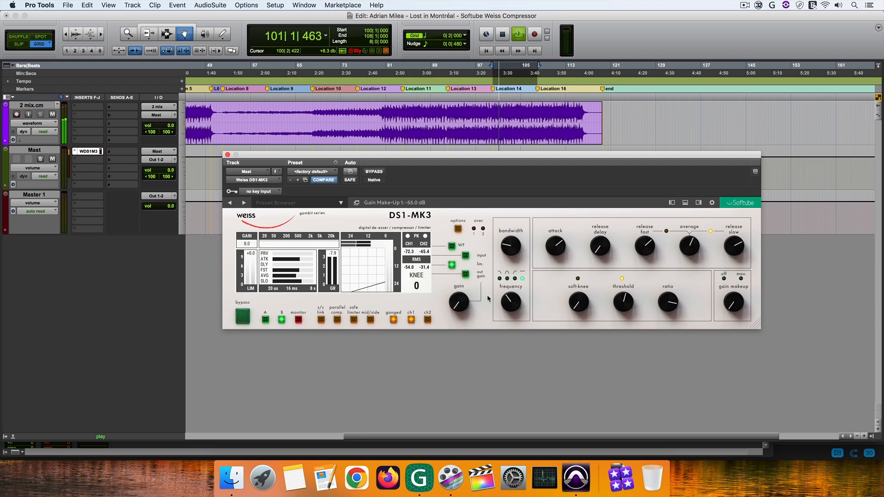
pyautogui.click(336, 320)
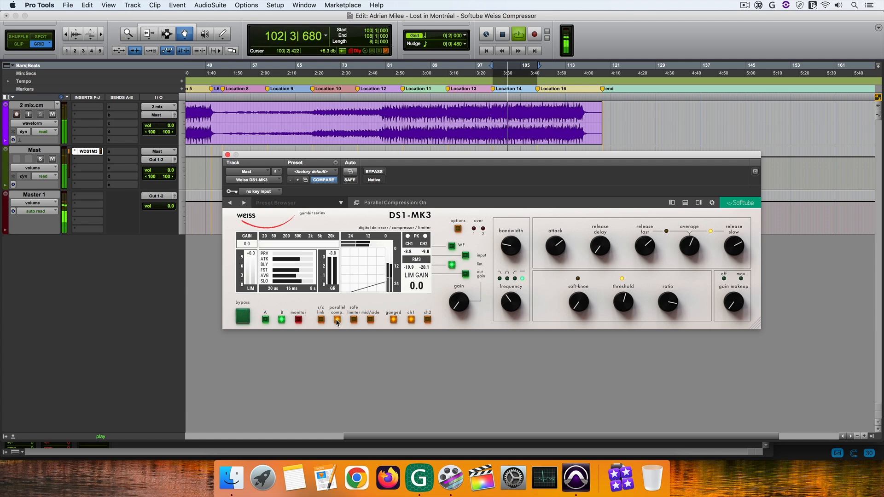
# Compare the parallel setting with the bypassed mix, and raise the make-up gain to -13.0 dB.
pyautogui.click(377, 175)
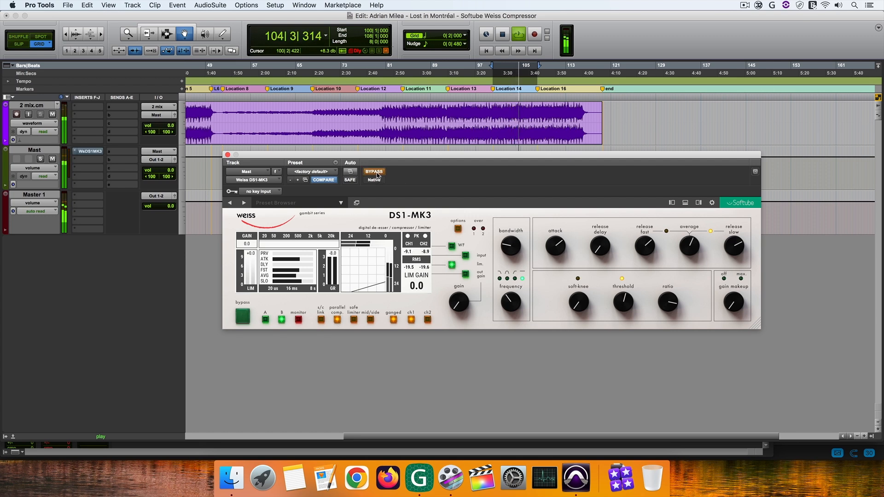
pyautogui.click(377, 174)
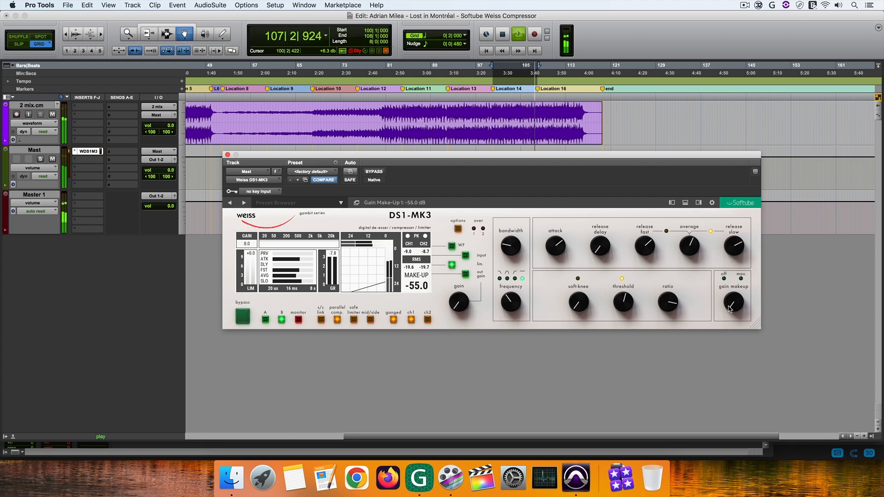
pyautogui.moveTo(731, 307); pyautogui.dragTo(727, 278)
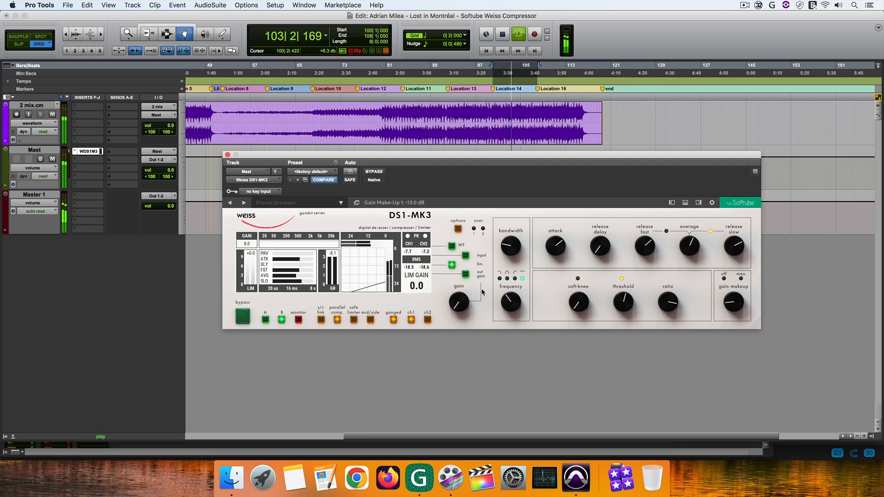
# Monitor the compressed signal alone while raising the make-up gain to -10.5 dB, and turn monitoring off.
pyautogui.click(297, 320)
pyautogui.click(297, 320)
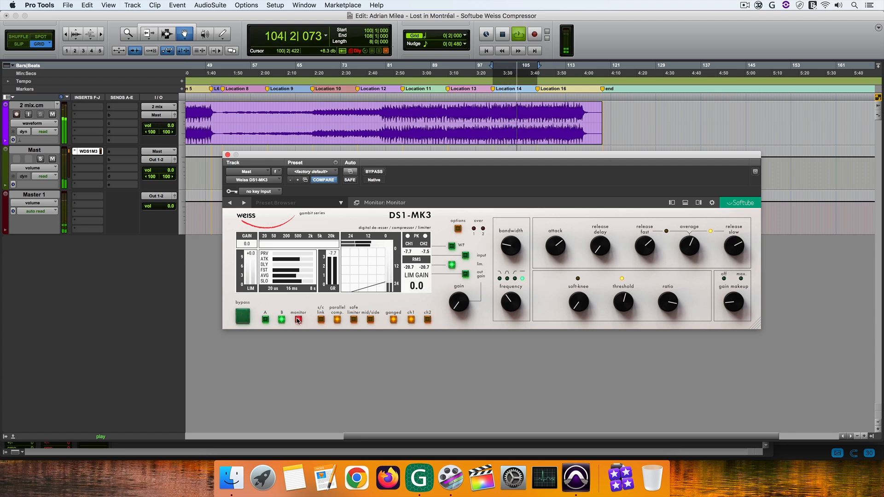
pyautogui.moveTo(730, 311); pyautogui.dragTo(730, 306)
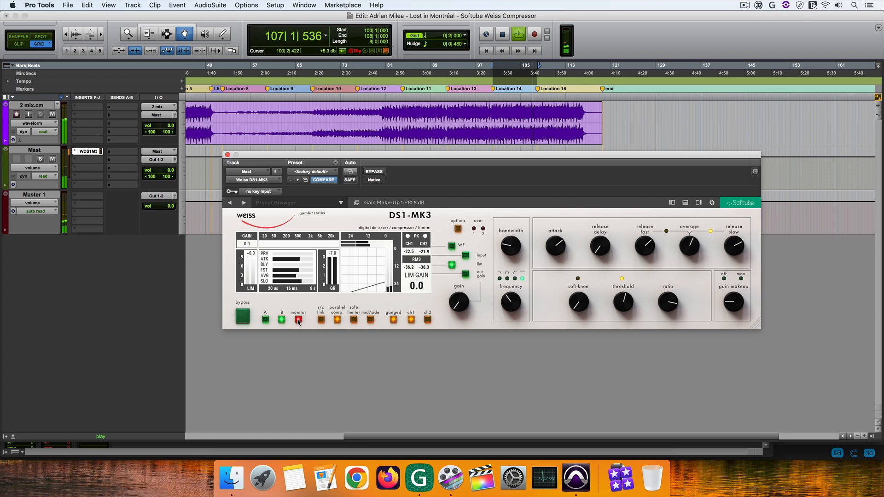
pyautogui.click(298, 320)
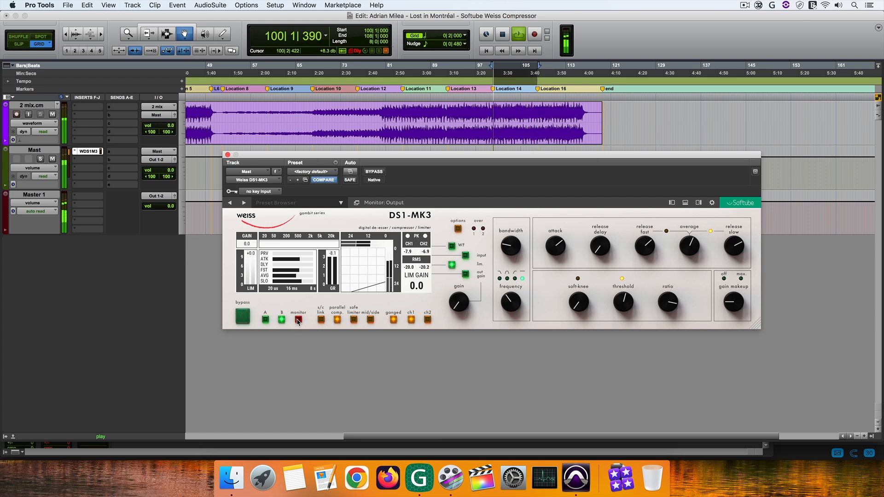
# Select the output gain and lower it to -1.10 dB.
pyautogui.click(466, 274)
pyautogui.moveTo(462, 302); pyautogui.dragTo(461, 349)
pyautogui.moveTo(454, 302); pyautogui.dragTo(454, 299)
# Level-match the output gain at -1.50 dB by comparing the parallel compression with the bypassed mix.
pyautogui.click(379, 173)
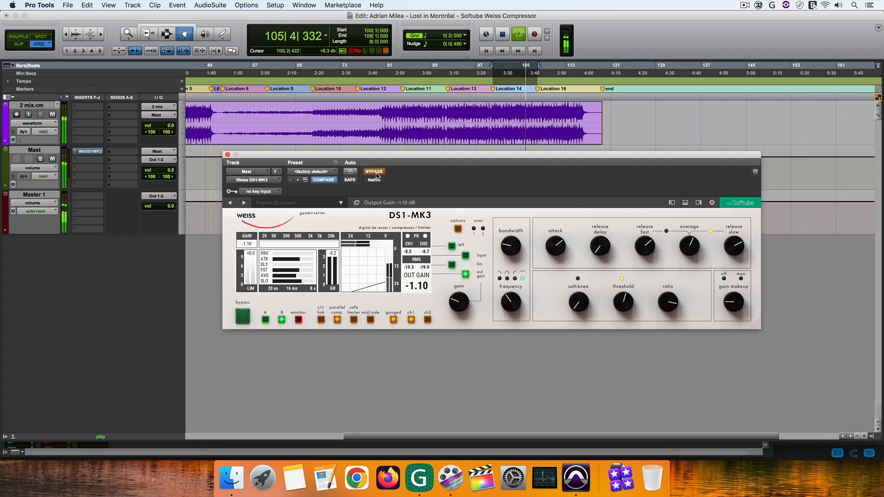
pyautogui.click(376, 173)
pyautogui.moveTo(452, 302); pyautogui.dragTo(454, 304)
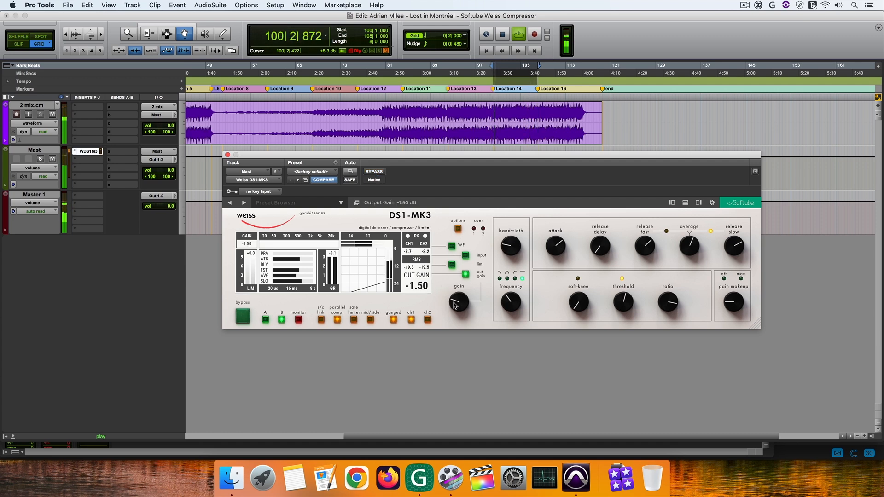
pyautogui.click(376, 174)
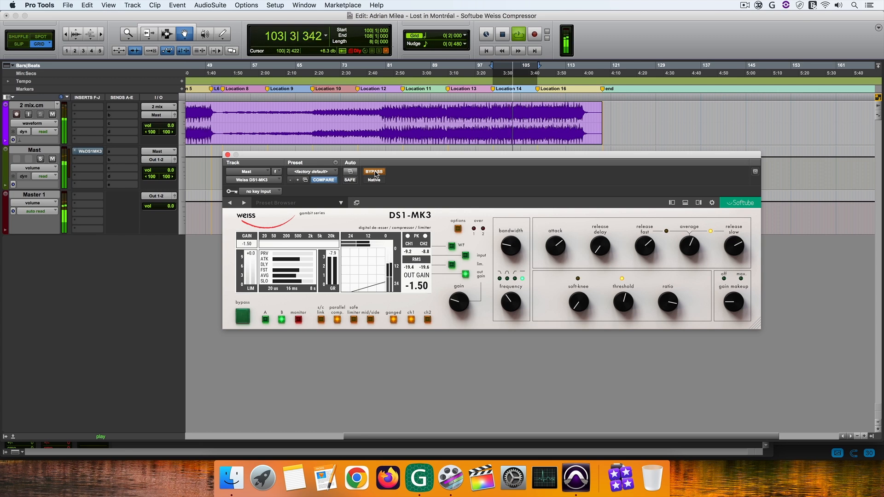
# Re-engage the compressor and exaggerate the parallel compression by raising the make-up gain to -4.0 dB.
pyautogui.click(376, 173)
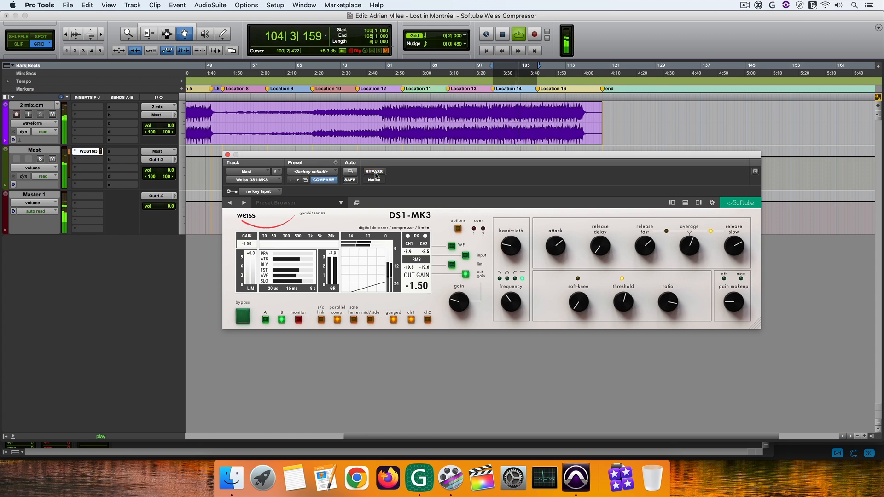
pyautogui.moveTo(734, 307); pyautogui.dragTo(735, 306)
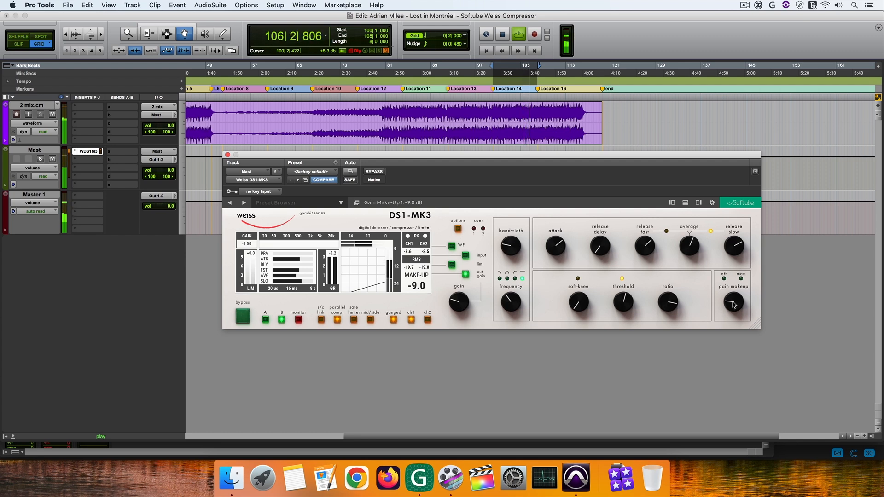
pyautogui.moveTo(734, 306); pyautogui.dragTo(733, 285)
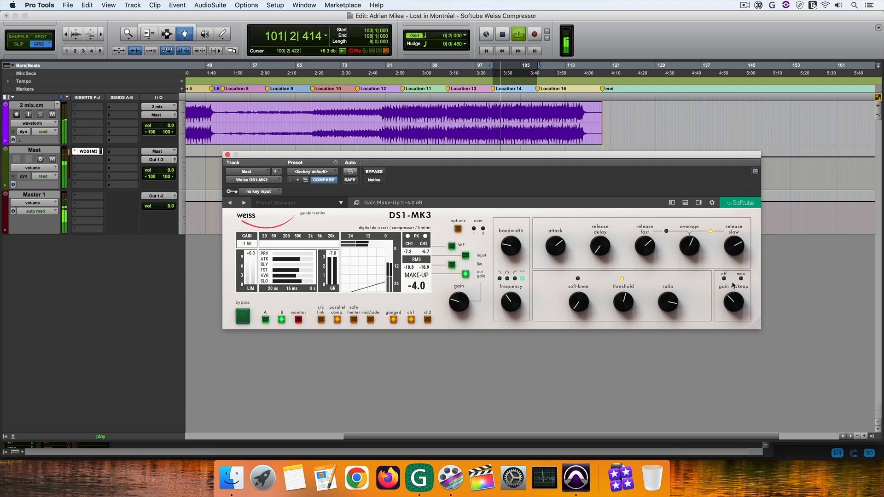
# Bring the make-up gain back down to -19.0 dB and compare the result with the bypassed mix.
pyautogui.press('super+z')
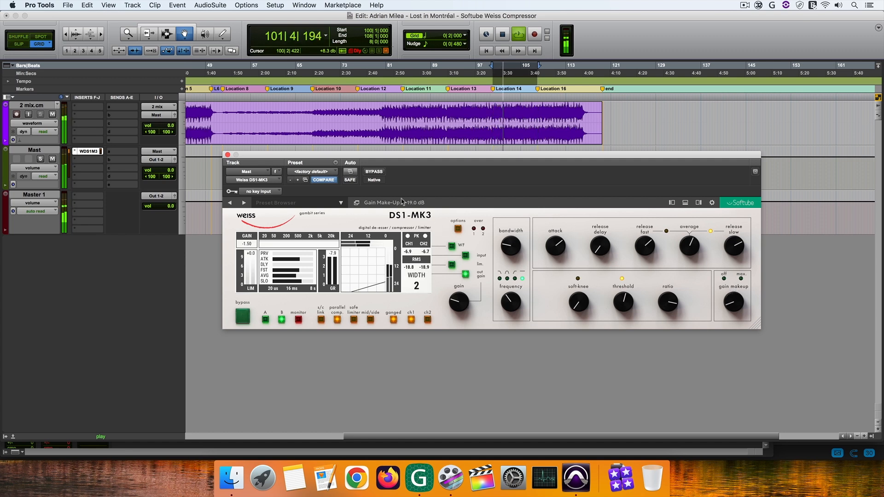
pyautogui.click(372, 172)
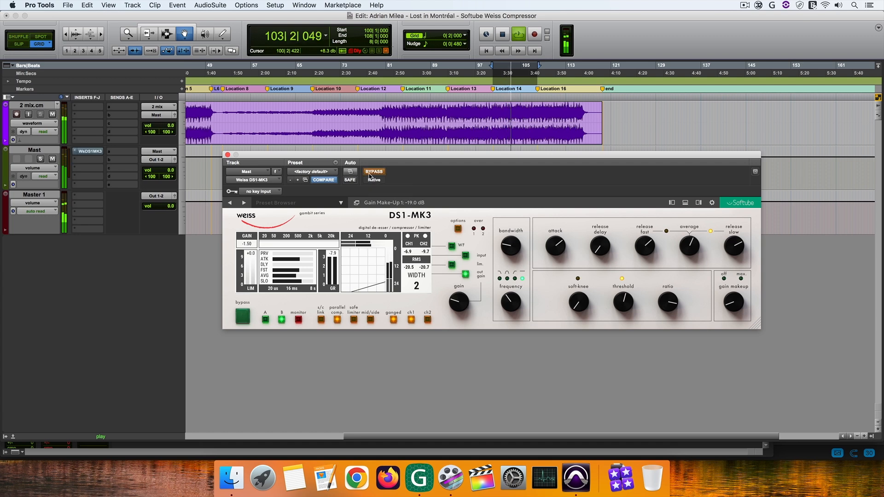
pyautogui.click(373, 172)
# Raise the make-up gain to -14.0 dB, and compare the parallel compression with the bypassed mix before stopping playback.
pyautogui.moveTo(732, 310)
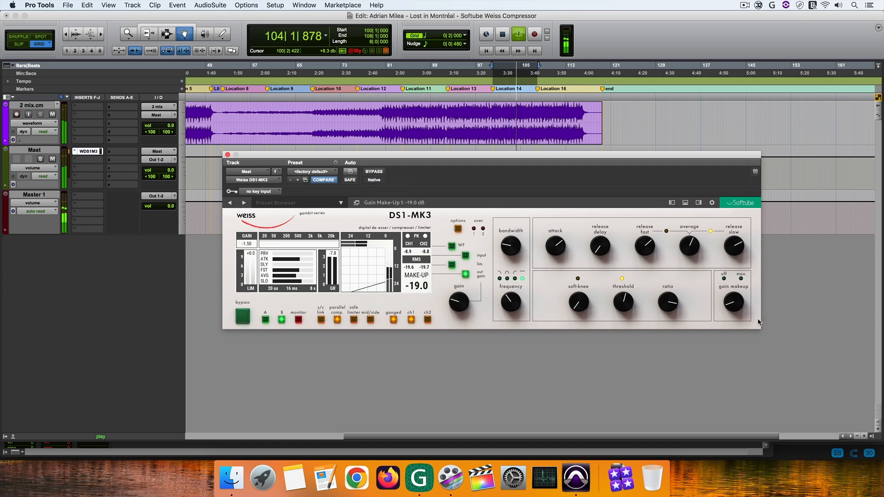
pyautogui.moveTo(731, 310); pyautogui.dragTo(731, 303)
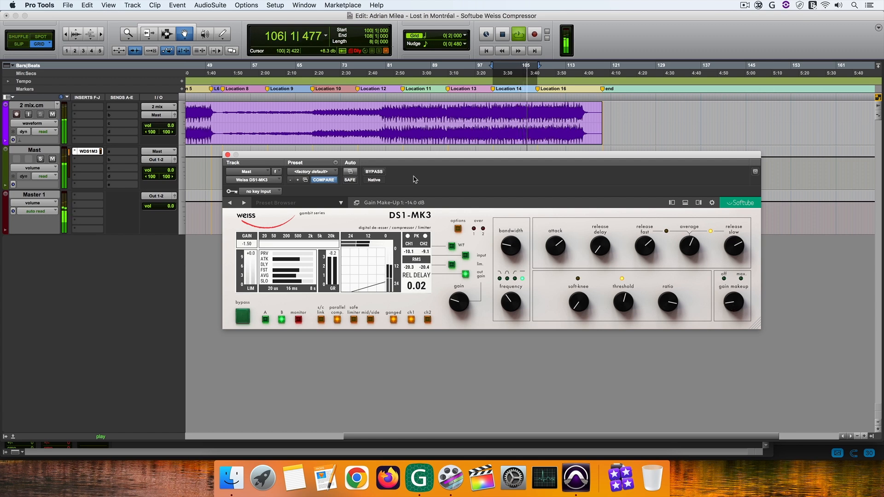
pyautogui.click(298, 321)
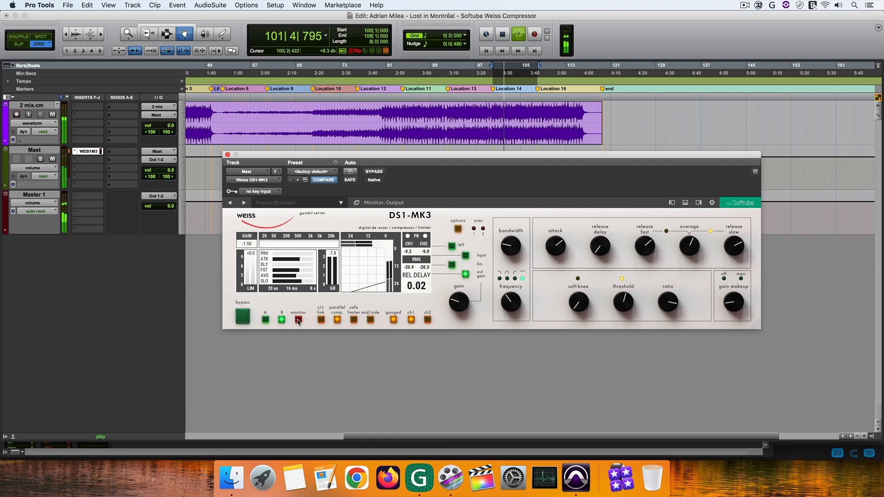
pyautogui.click(374, 173)
pyautogui.click(373, 173)
pyautogui.press('space')
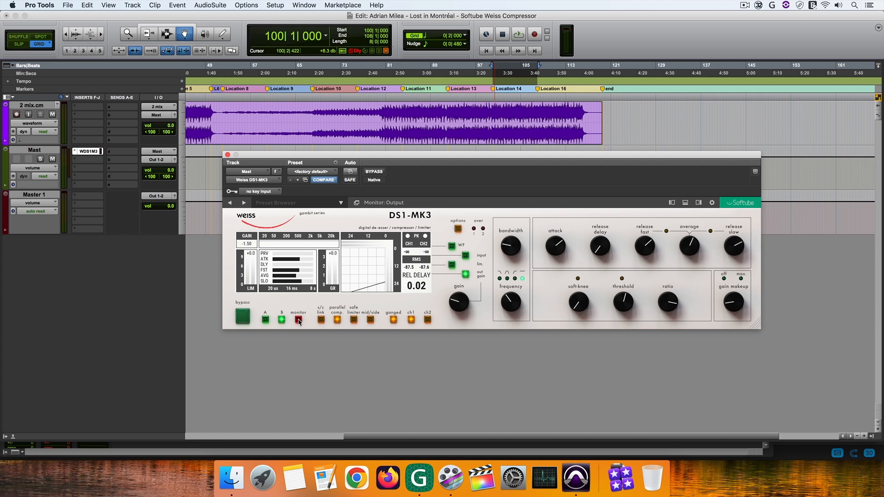
# Monitor the compressed signal alone and restrict it with an HP filter at 104 Hz and a threshold of -31.0 dB.
pyautogui.press('space')
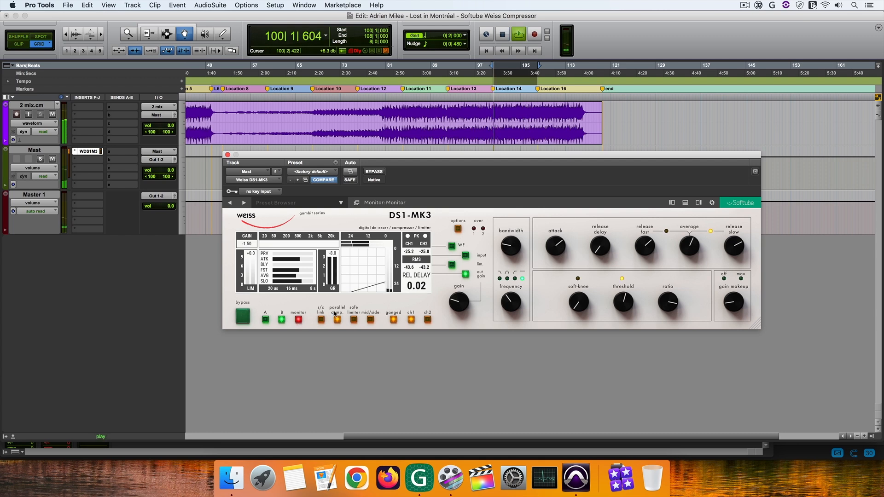
pyautogui.click(516, 279)
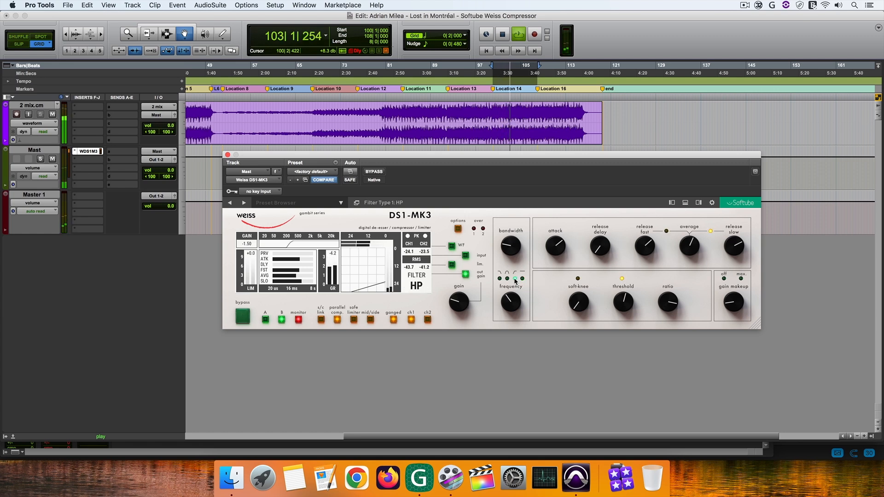
pyautogui.moveTo(623, 302)
pyautogui.moveTo(624, 302); pyautogui.dragTo(621, 312)
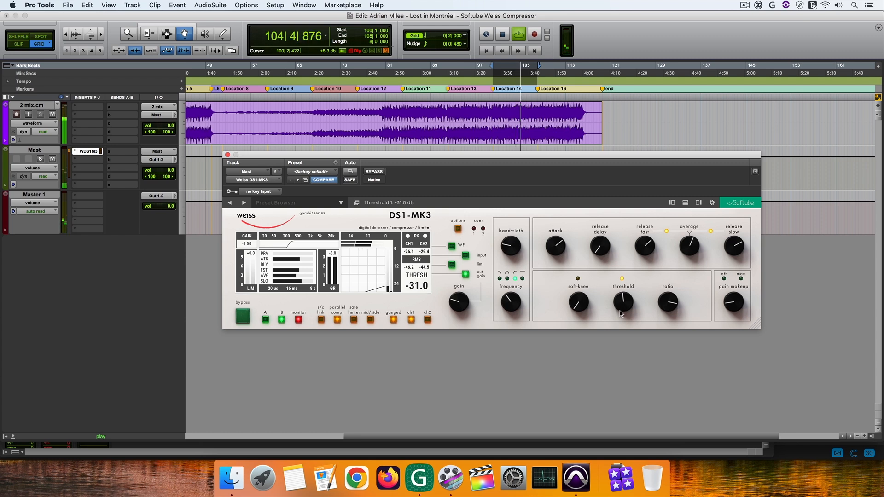
pyautogui.moveTo(508, 304); pyautogui.dragTo(507, 344)
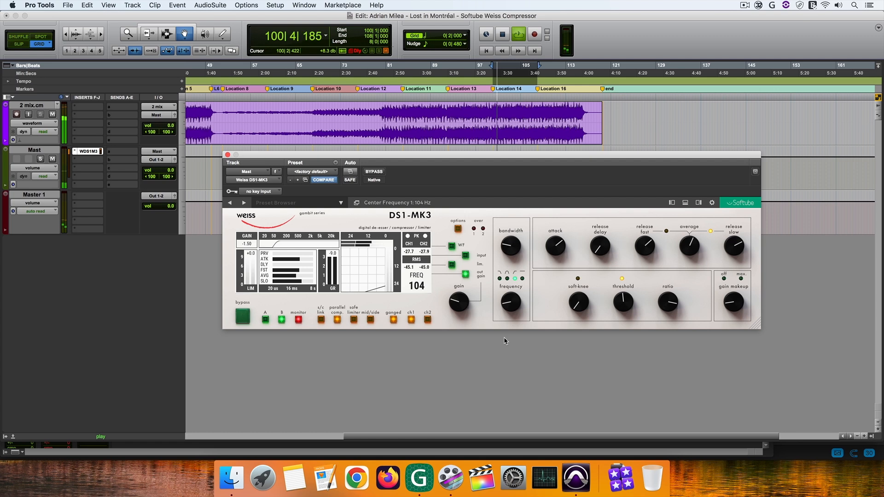
# Check the effect of switching parallel compression off, turn monitoring off, and raise the make-up gain to -8.0 dB.
pyautogui.click(338, 319)
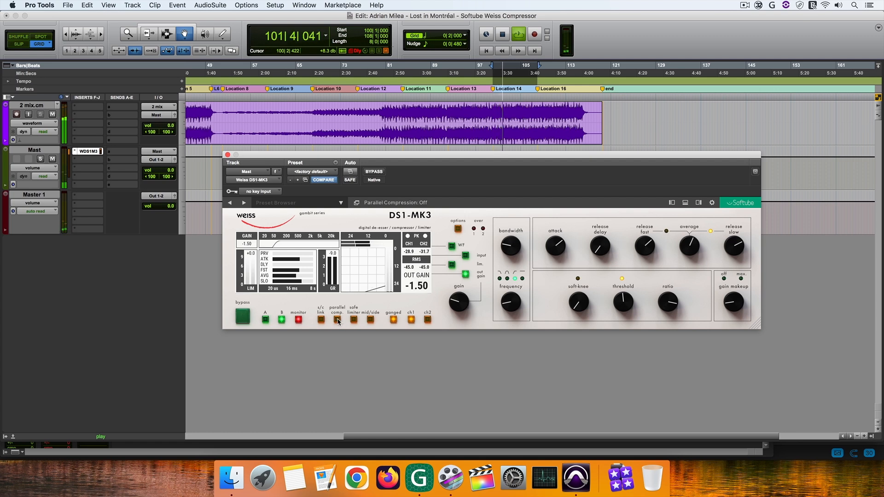
pyautogui.click(298, 321)
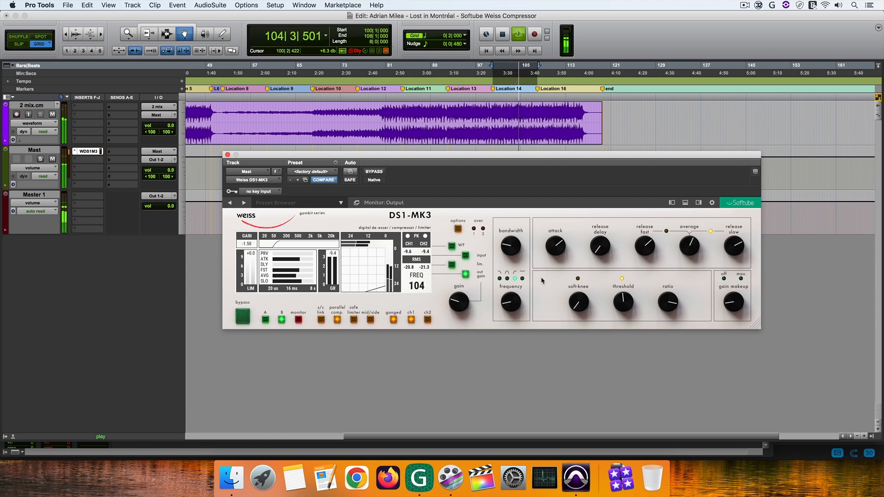
pyautogui.moveTo(729, 308); pyautogui.dragTo(730, 298)
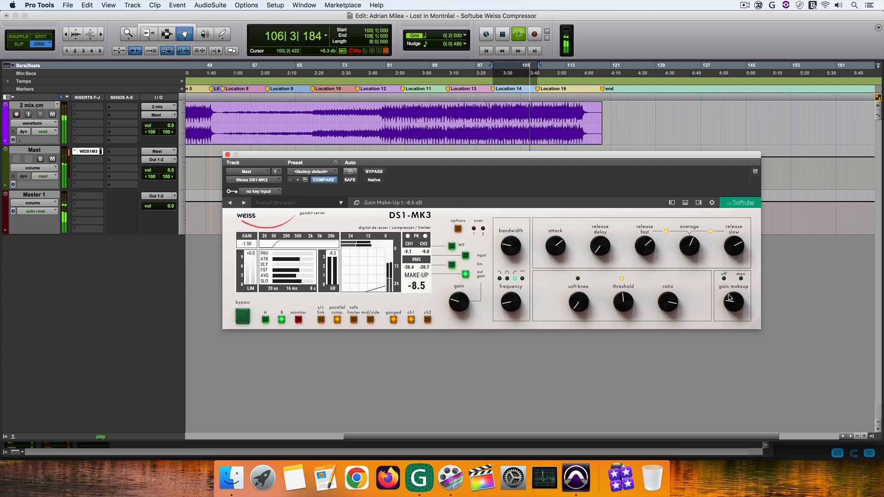
# Compare the high-pass-filtered parallel compression repeatedly with the bypassed mix, and stop playback.
pyautogui.click(373, 173)
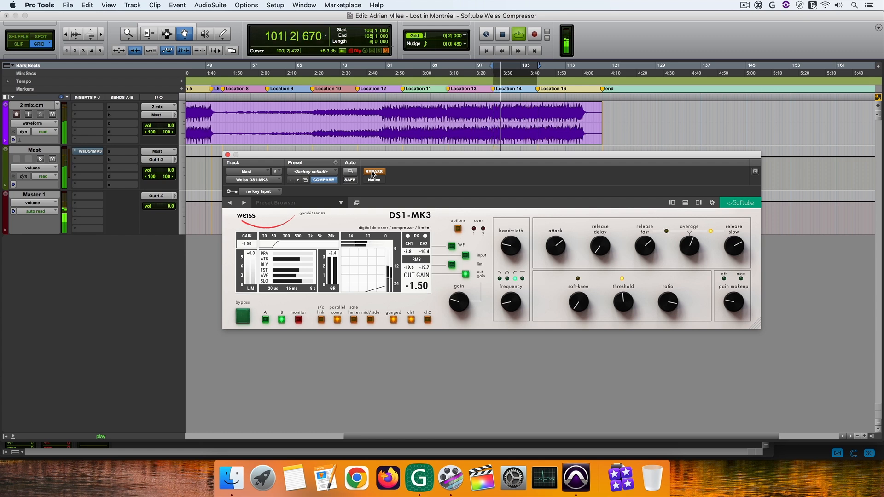
pyautogui.click(373, 172)
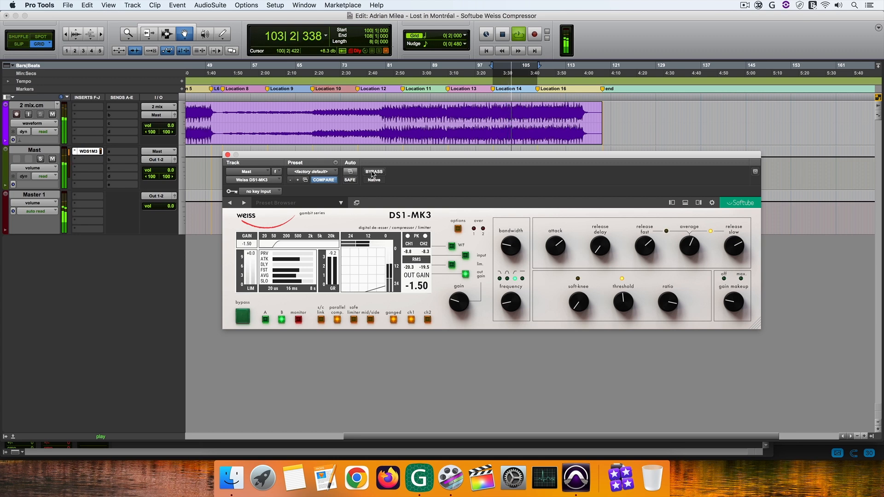
pyautogui.click(373, 173)
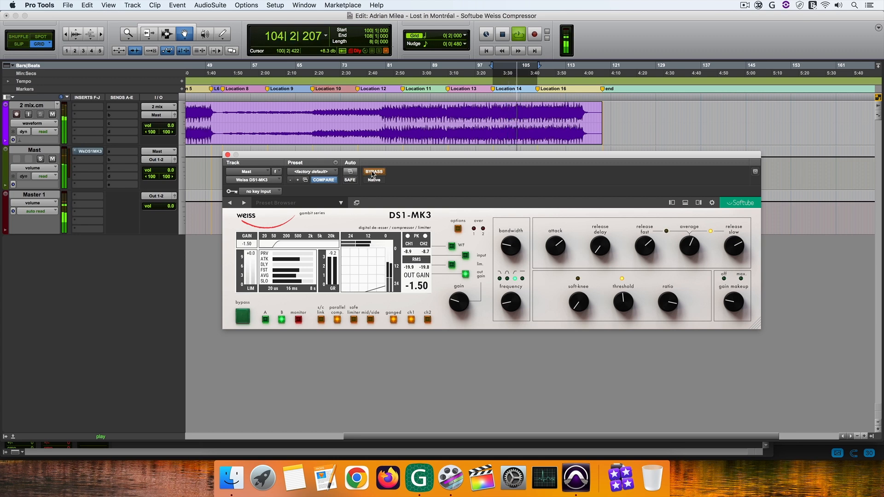
pyautogui.click(374, 173)
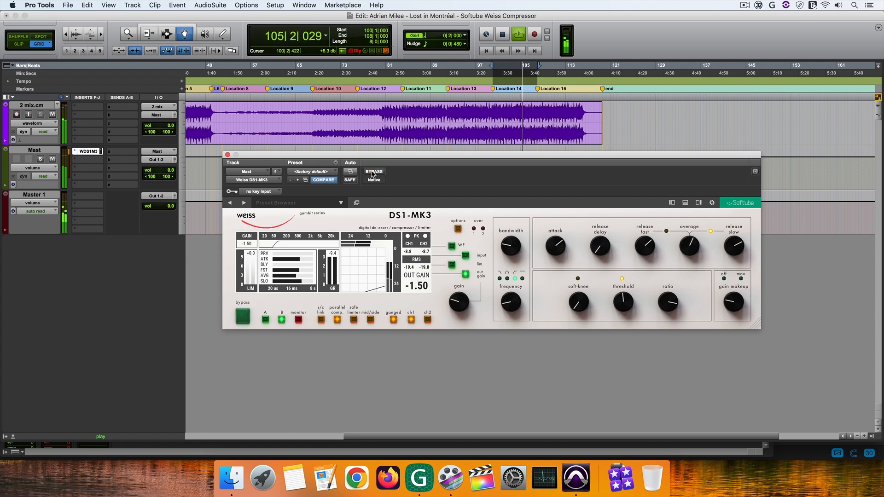
pyautogui.click(373, 172)
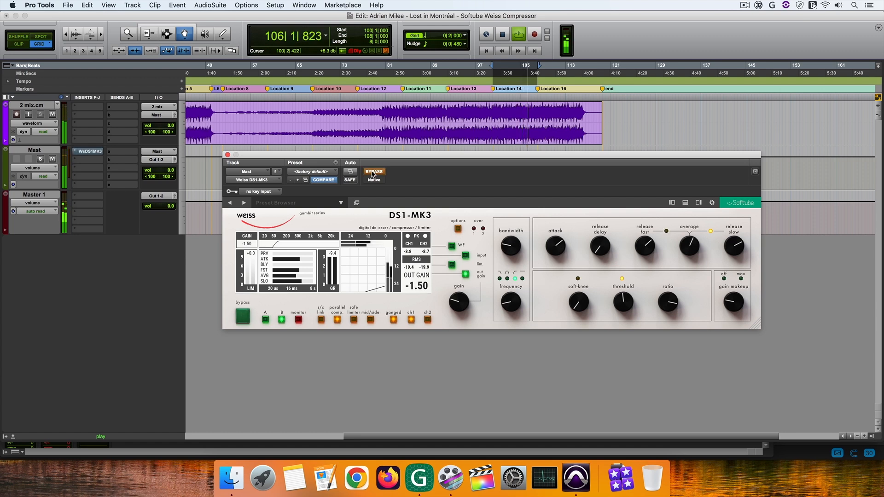
pyautogui.click(373, 173)
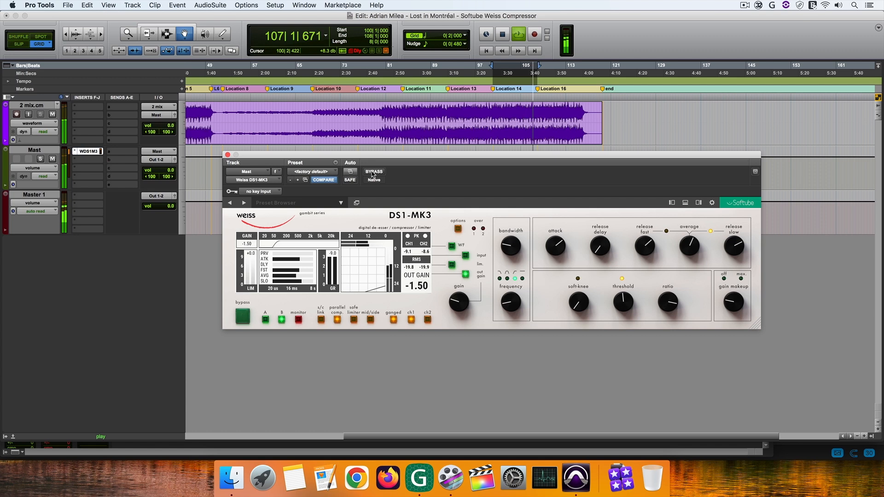
pyautogui.press('space')
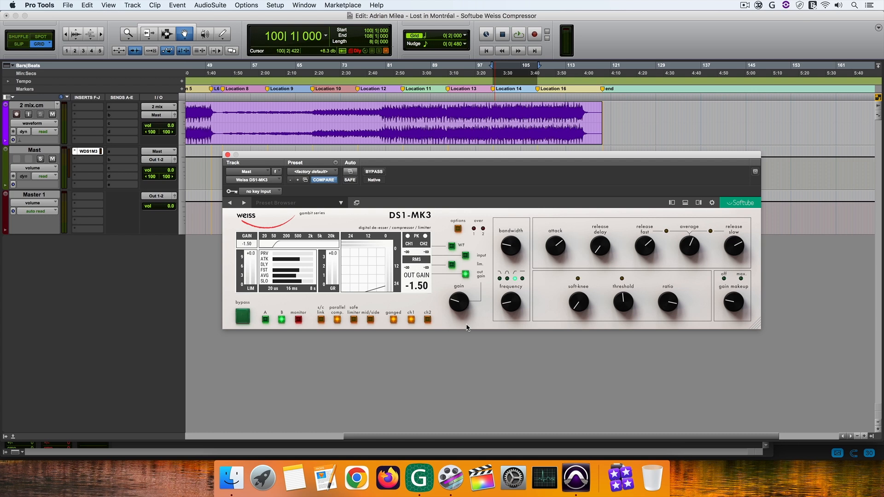
# Play the loop and compare the regular compression in setting A with the parallel compression in setting B.
pyautogui.press('space')
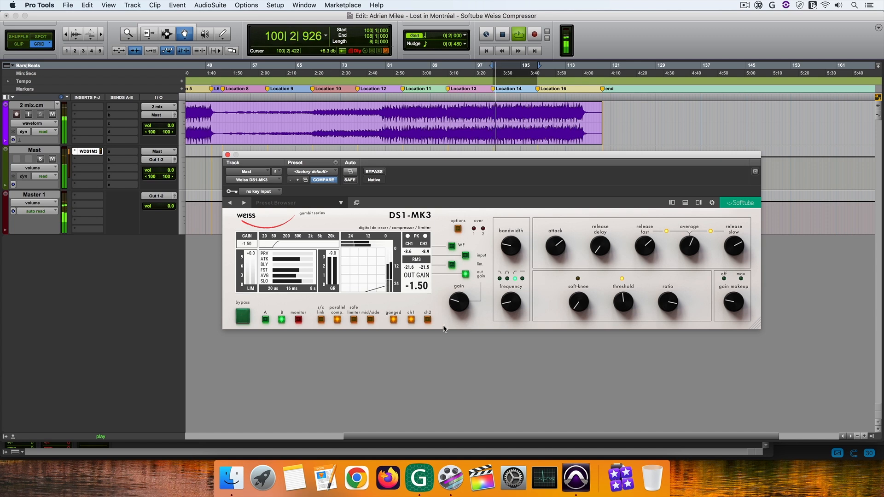
pyautogui.click(265, 320)
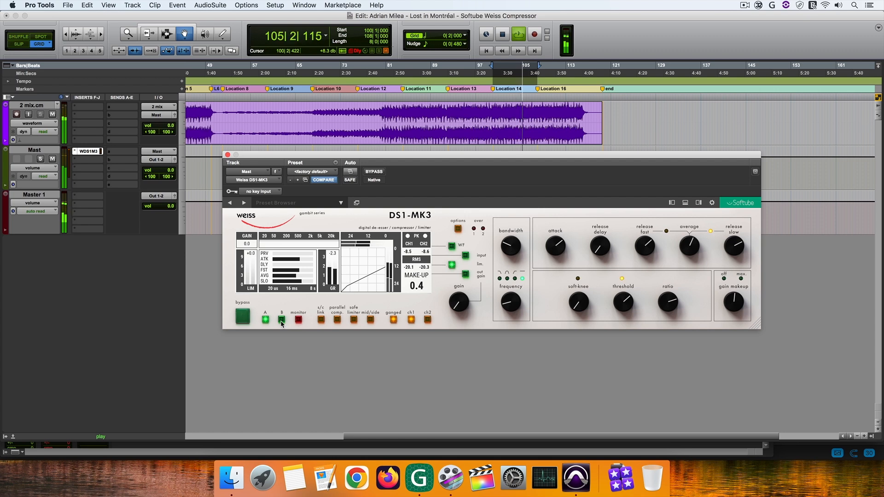
pyautogui.click(282, 320)
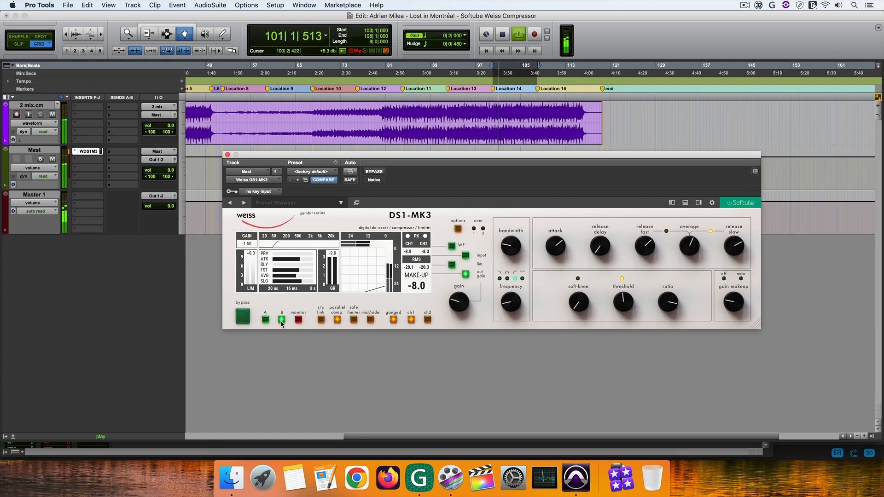
pyautogui.click(266, 320)
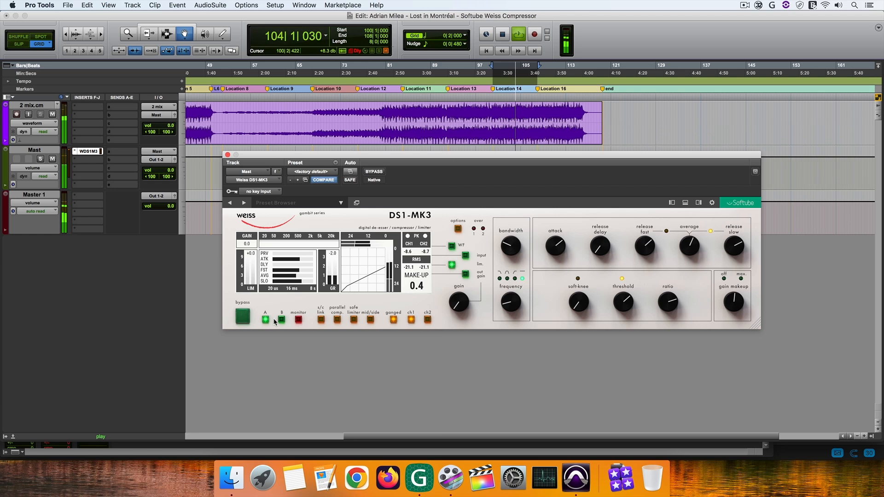
pyautogui.click(281, 320)
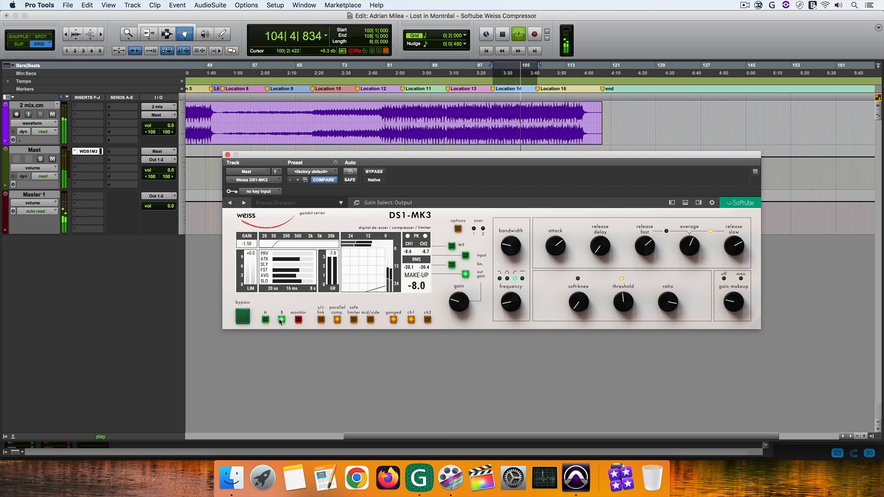
pyautogui.click(266, 320)
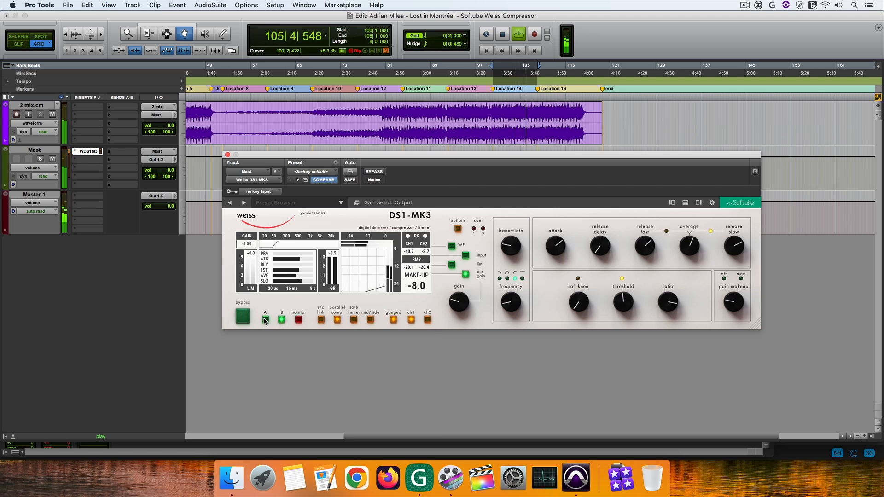
pyautogui.press('space')
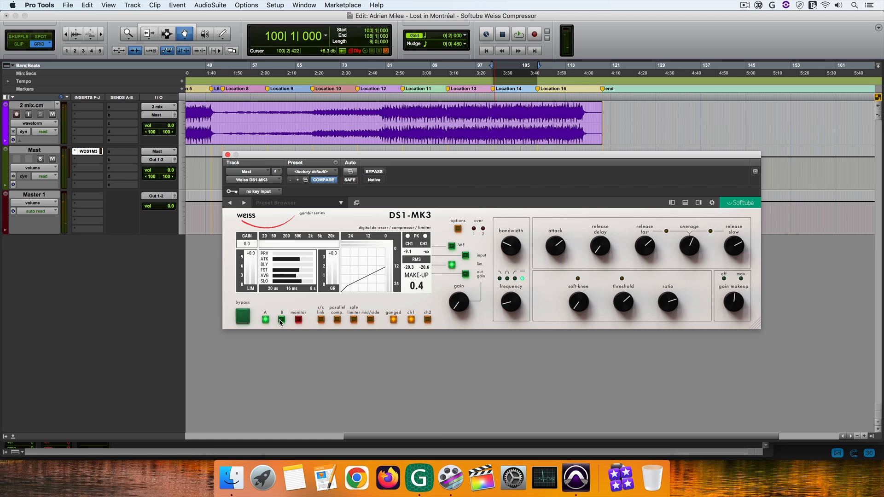
# Play the loop with setting B in mid/side mode, and lower the channel 1 make-up gain to -60.0 dB.
pyautogui.click(281, 320)
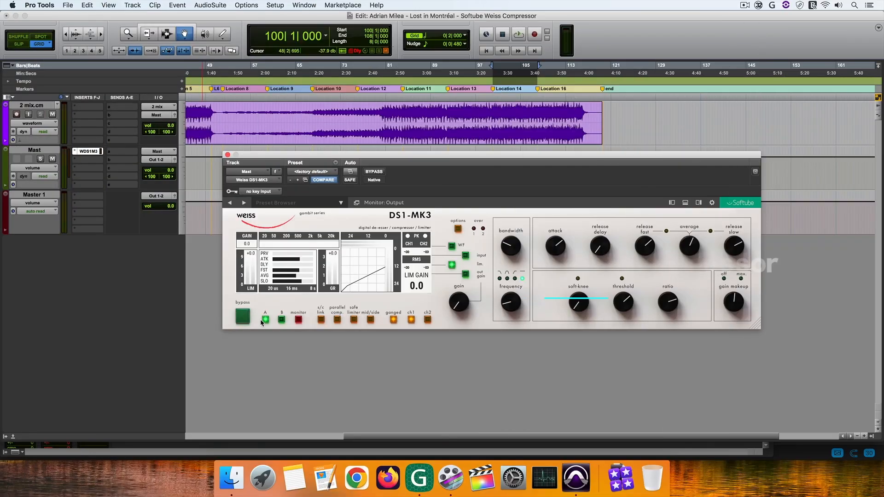
pyautogui.click(265, 319)
pyautogui.press('space')
pyautogui.moveTo(734, 304); pyautogui.dragTo(726, 385)
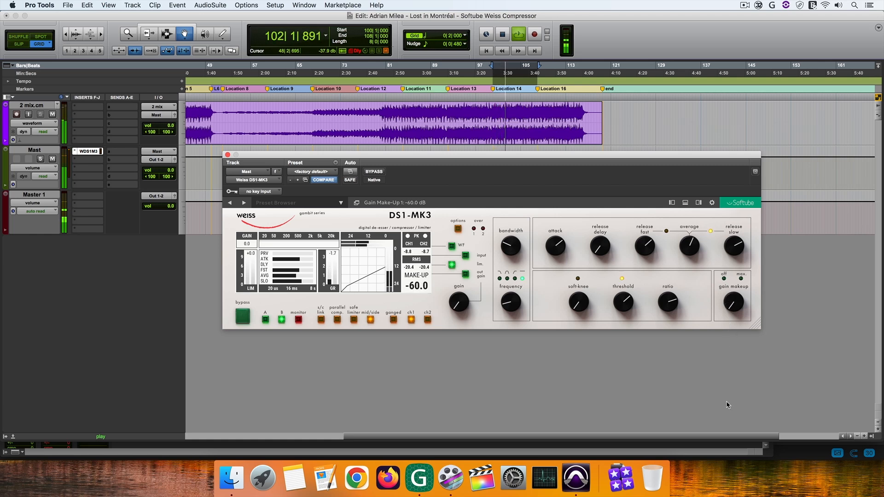
# Set channel 2's threshold to -22.0 dB and lower its make-up gain to -60.0 dB.
pyautogui.moveTo(624, 300); pyautogui.dragTo(627, 306)
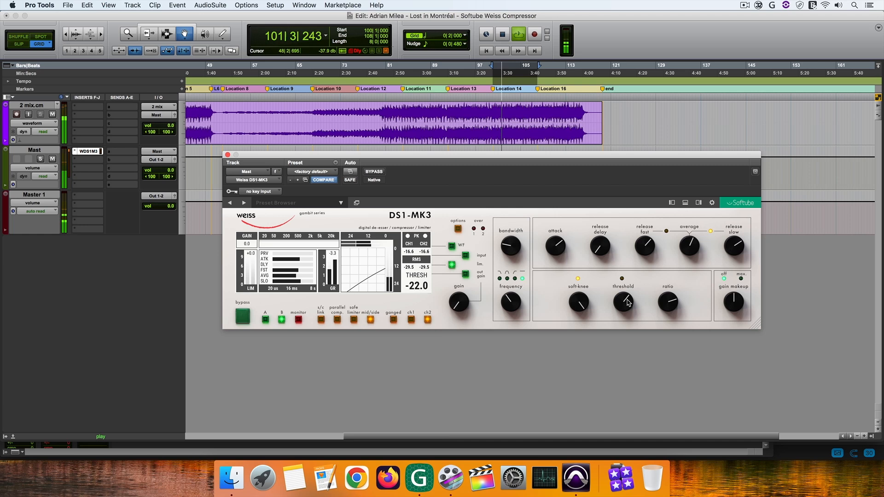
pyautogui.moveTo(645, 244)
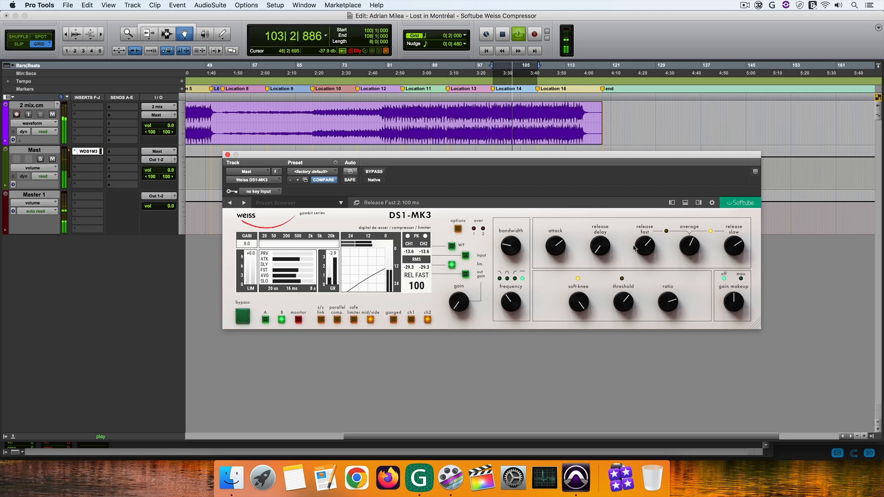
pyautogui.moveTo(694, 299)
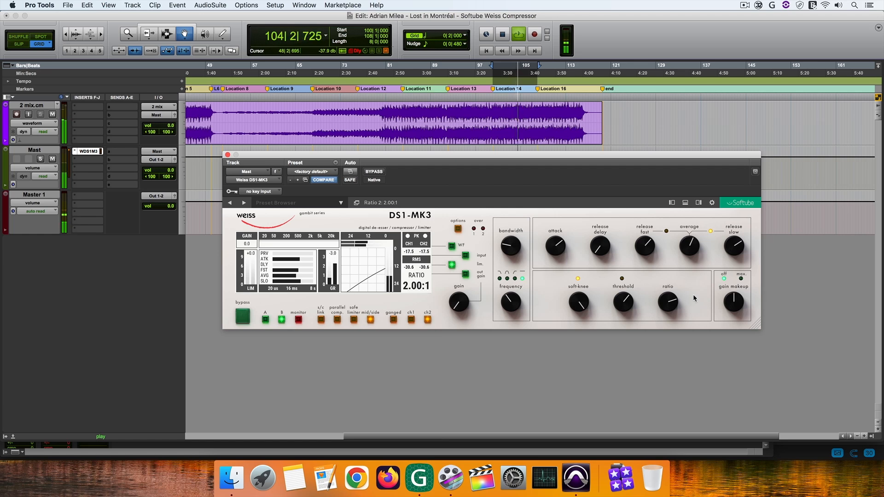
pyautogui.moveTo(729, 304); pyautogui.dragTo(720, 383)
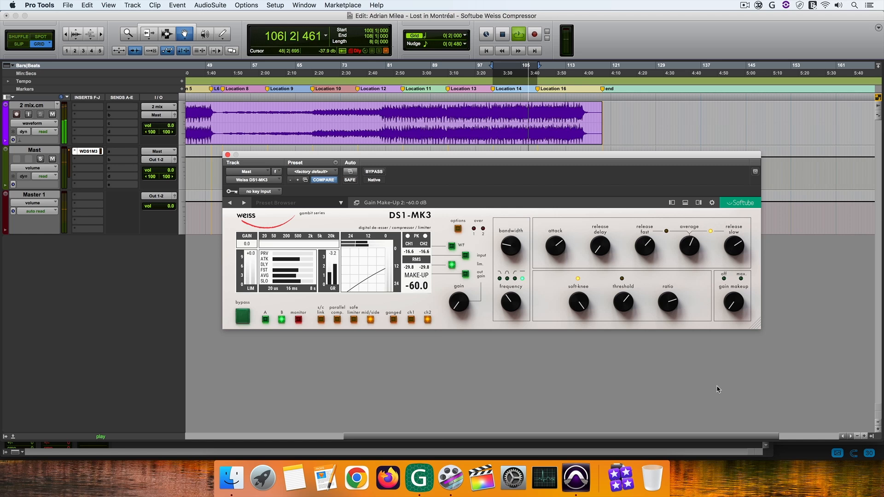
# Set channel 1's threshold to -21.0 dB and bring its make-up gain up to 0.0 dB.
pyautogui.click(412, 321)
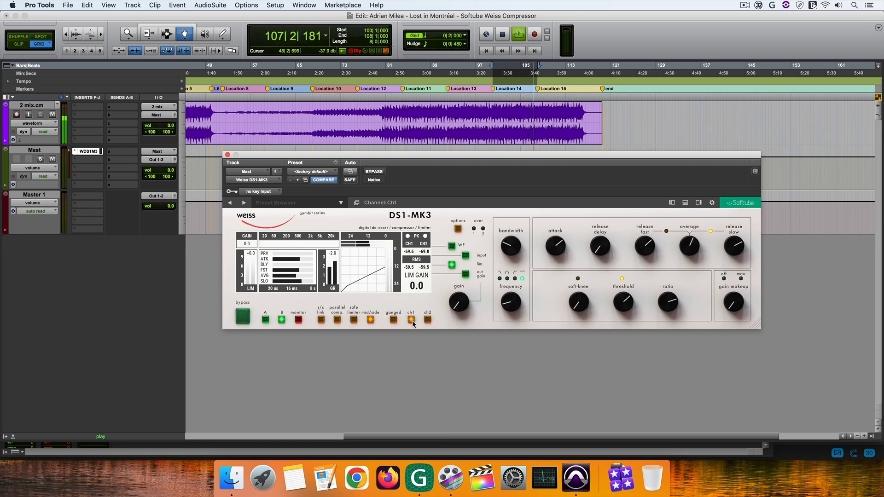
pyautogui.moveTo(730, 304)
pyautogui.moveTo(733, 306); pyautogui.dragTo(730, 258)
pyautogui.moveTo(621, 307)
pyautogui.scroll(-1, 622, 307)
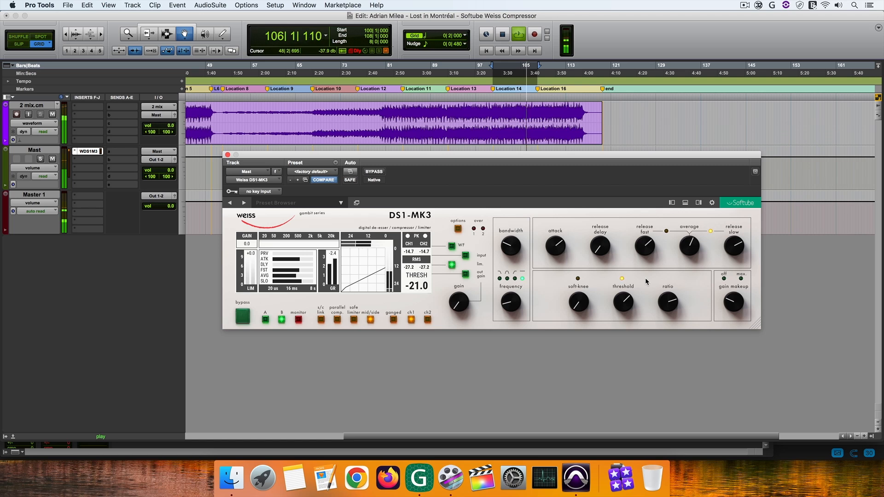
pyautogui.click(733, 301)
pyautogui.moveTo(736, 308); pyautogui.dragTo(736, 270)
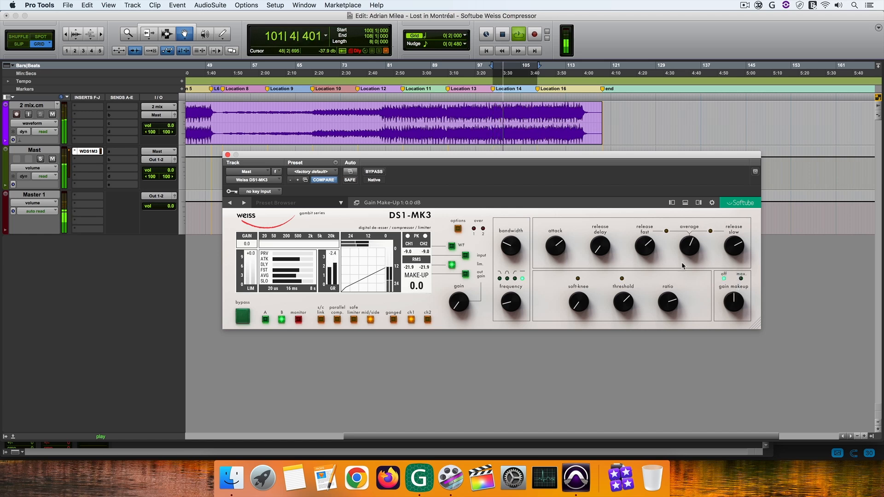
# Raise channel 2's make-up gain in stages to -3.6 dB and up to 0.0 dB.
pyautogui.click(427, 320)
pyautogui.moveTo(740, 301); pyautogui.dragTo(737, 238)
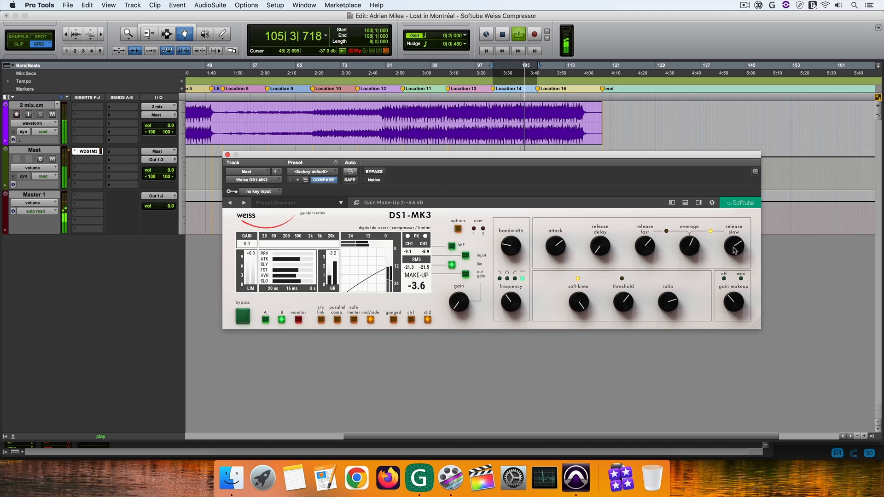
pyautogui.moveTo(730, 310); pyautogui.dragTo(731, 283)
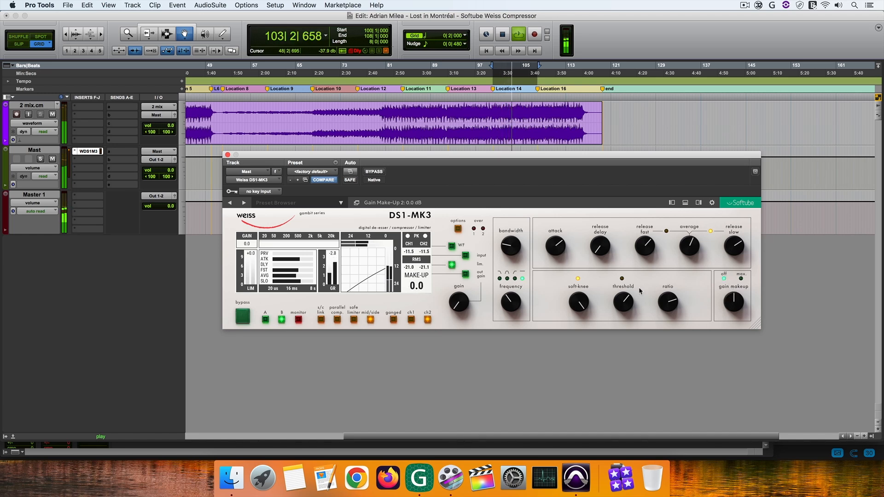
# Compare the mid/side compression with the bypassed mix, and raise the output gain to 0.20 dB.
pyautogui.click(373, 171)
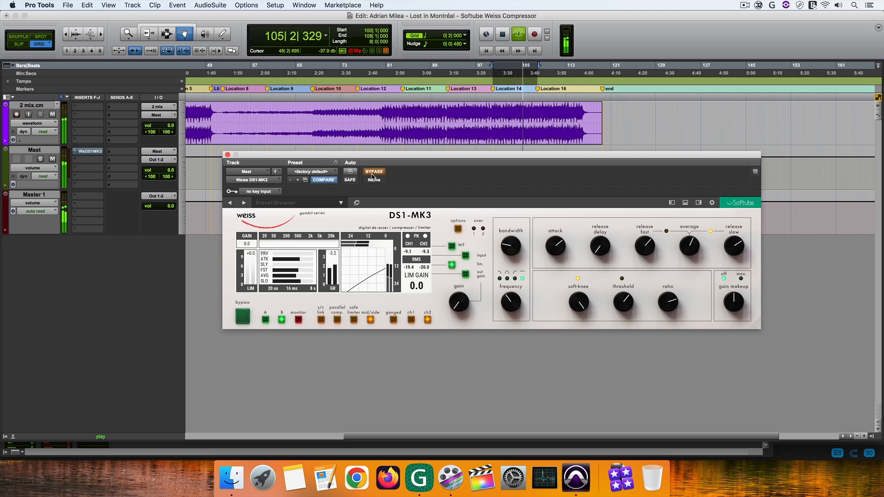
pyautogui.click(372, 174)
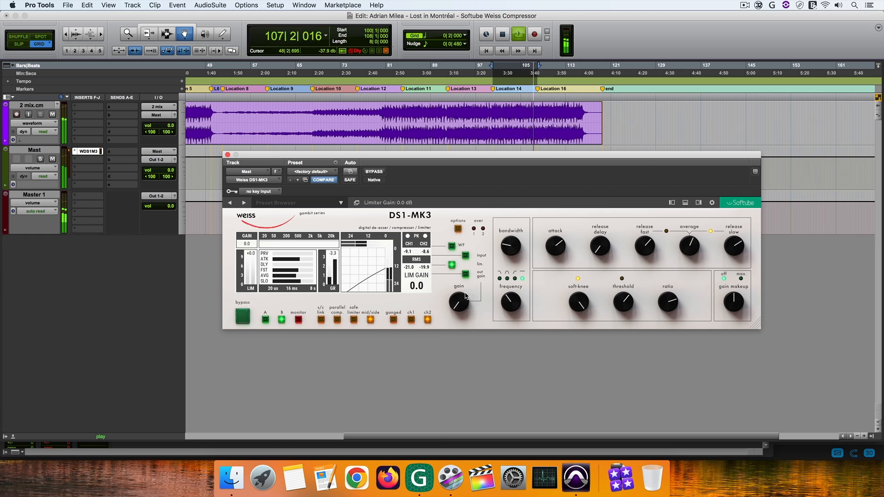
pyautogui.click(466, 274)
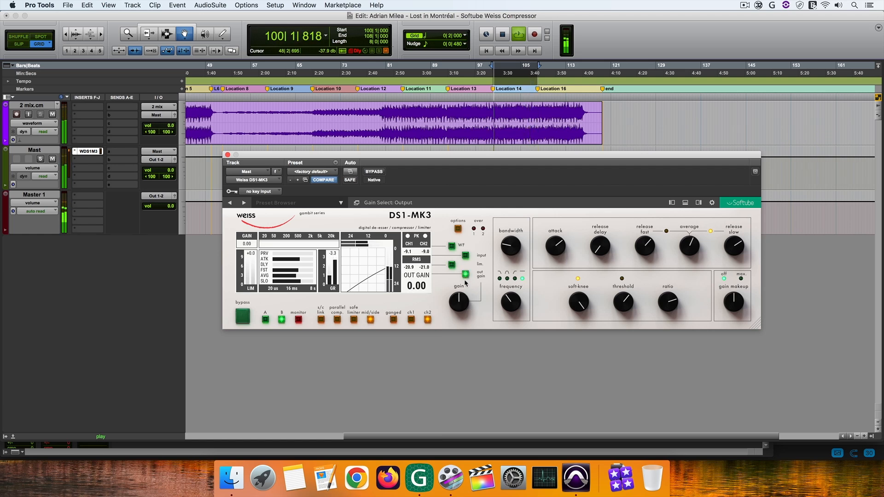
pyautogui.scroll(4, 464, 301)
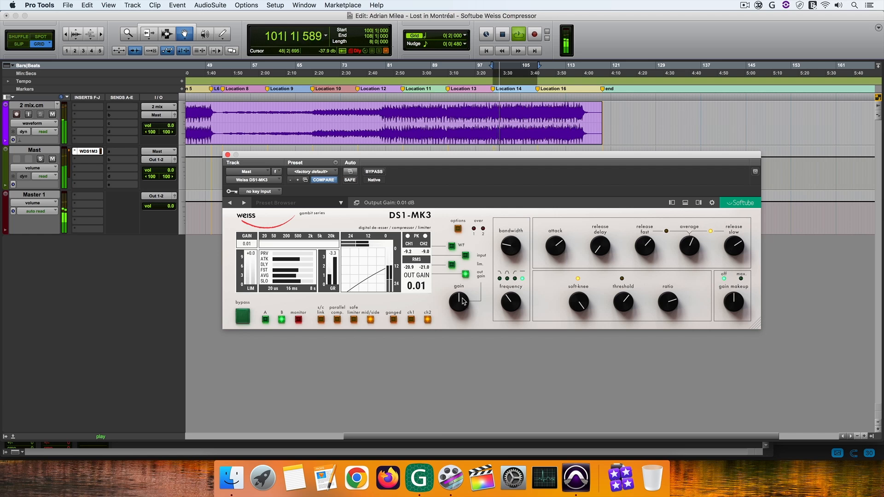
pyautogui.moveTo(463, 299); pyautogui.dragTo(465, 288)
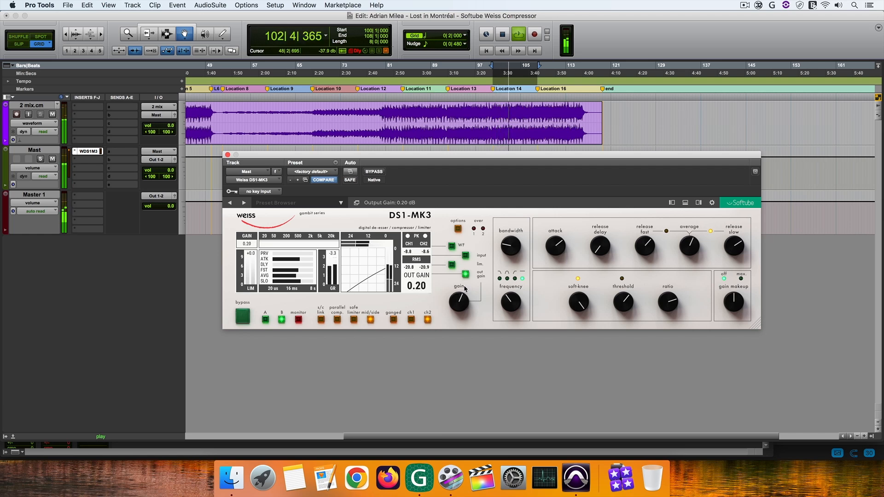
# Check the level against the bypassed mix again, raise the output gain to 0.38 dB, and stop playback.
pyautogui.click(374, 172)
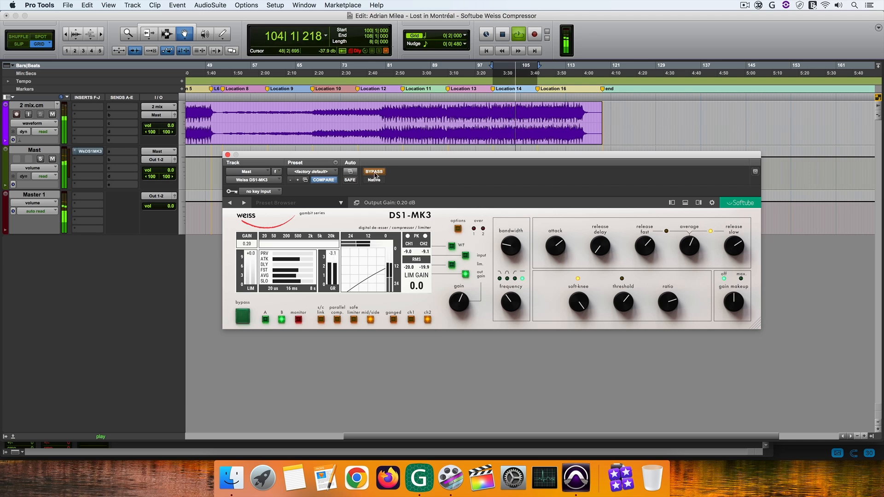
pyautogui.moveTo(465, 296); pyautogui.dragTo(466, 288)
pyautogui.click(375, 172)
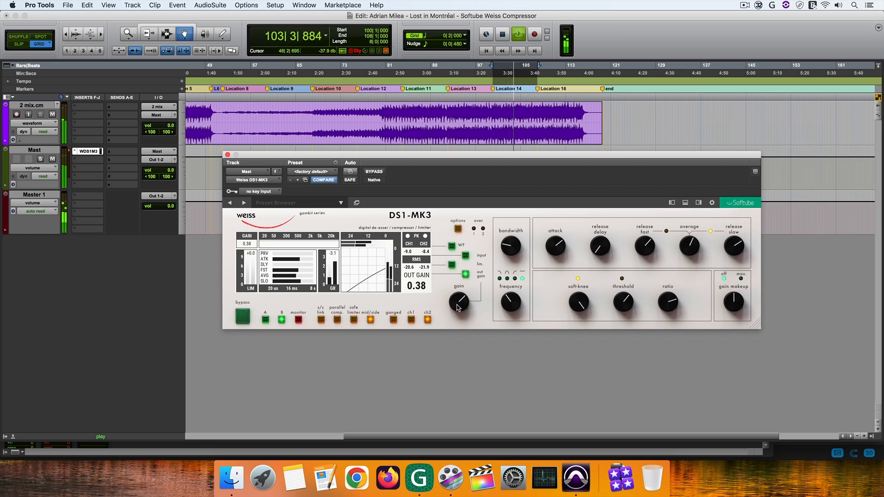
pyautogui.press('space')
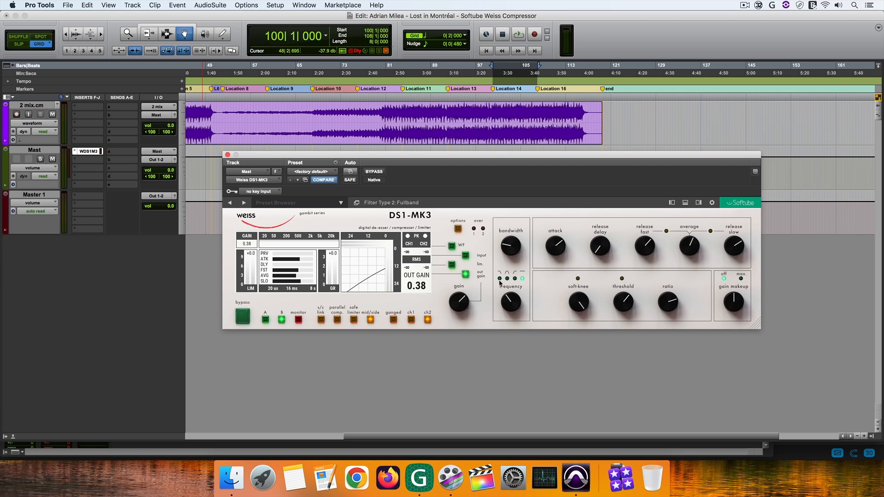
# Set channel 2's filter to high-pass, play the loop, and try the band-pass filter.
pyautogui.click(515, 279)
pyautogui.press('space')
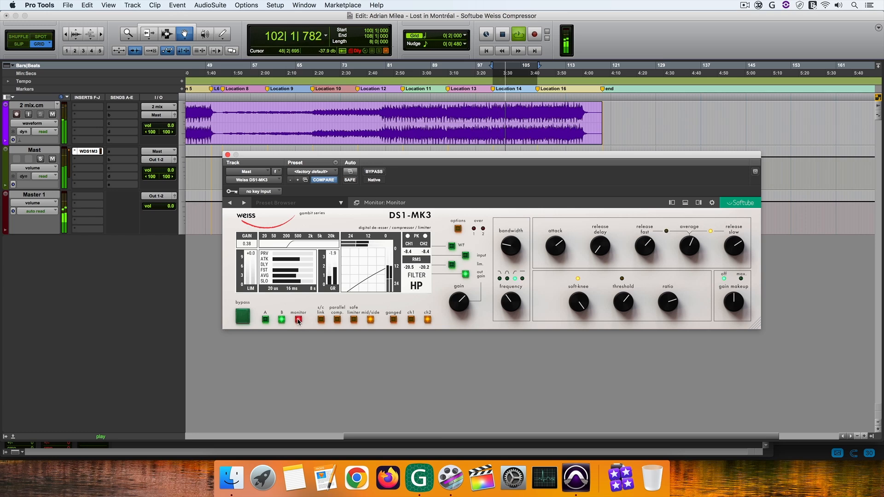
pyautogui.click(507, 279)
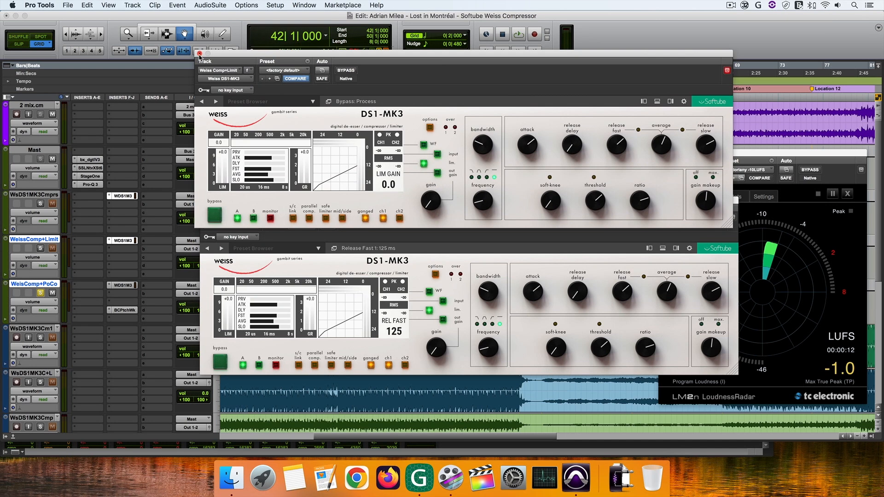
# On the WeissComp+Limit track's DS1-MK3, turn on the safety limiter and set the output gain to -1.00 dB in the waveform view.
pyautogui.click(199, 54)
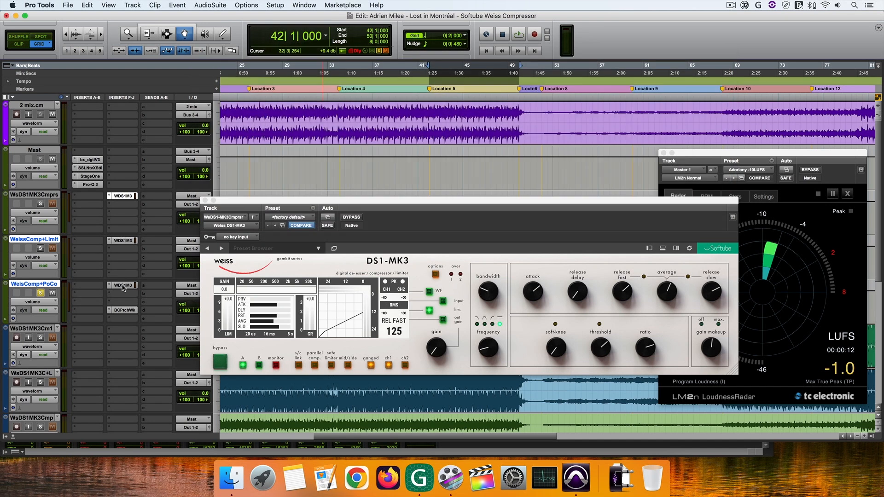
pyautogui.click(123, 240)
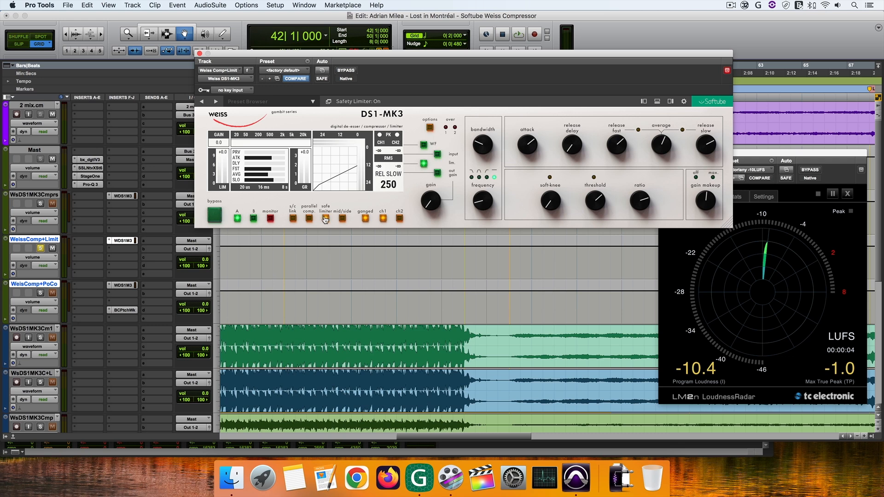
pyautogui.click(424, 146)
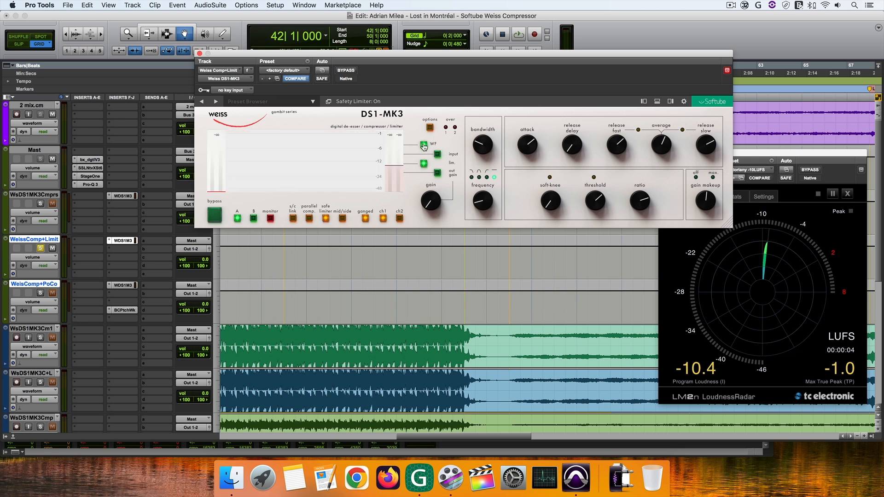
pyautogui.moveTo(390, 171); pyautogui.dragTo(391, 199)
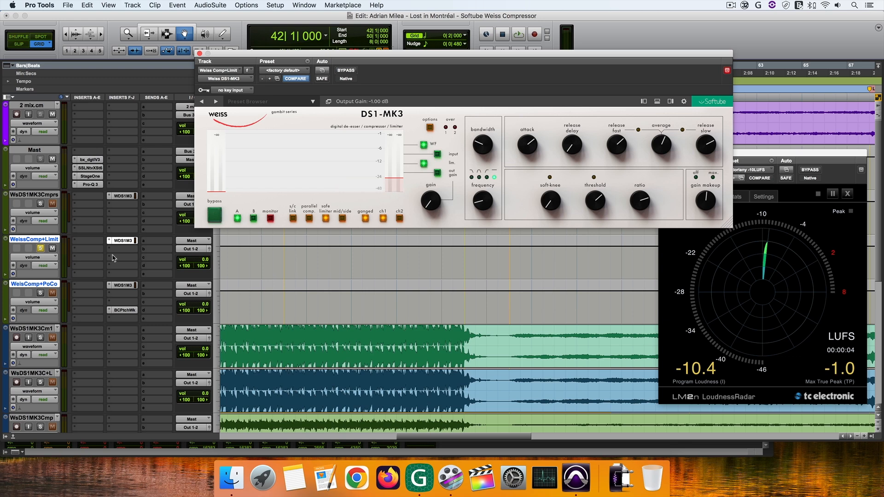
pyautogui.click(129, 310)
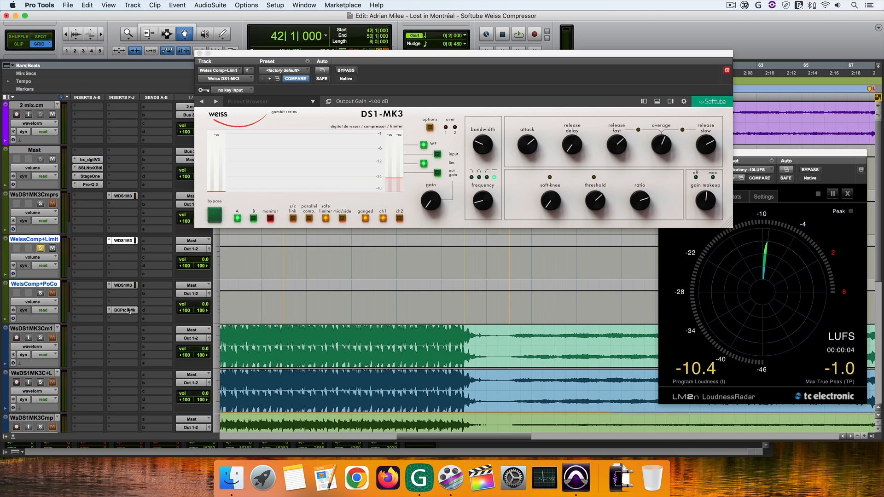
pyautogui.click(130, 310)
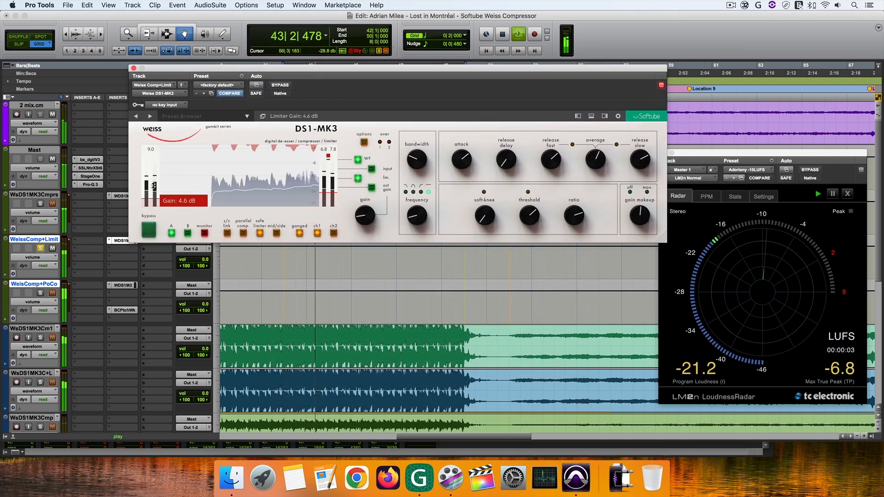
# Raise the limiter gain to 11.0 dB and play the loop to check the resulting loudness.
pyautogui.press('space')
pyautogui.moveTo(154, 202); pyautogui.dragTo(154, 194)
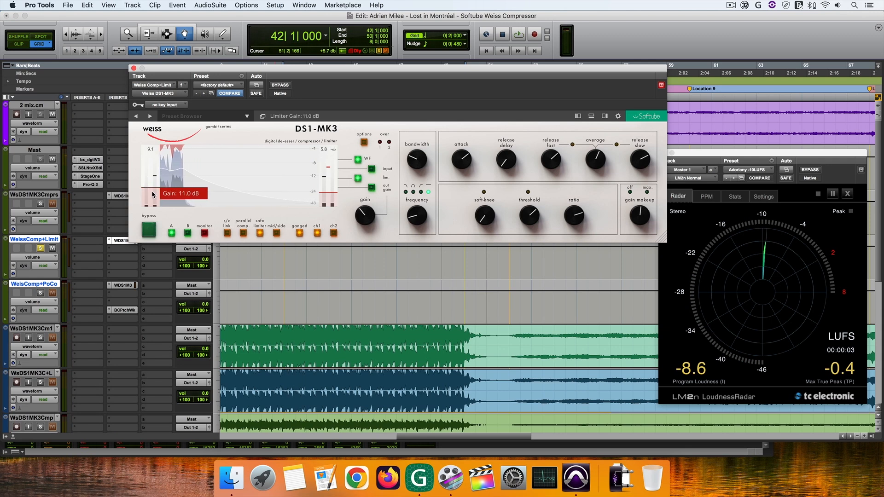
pyautogui.press('space')
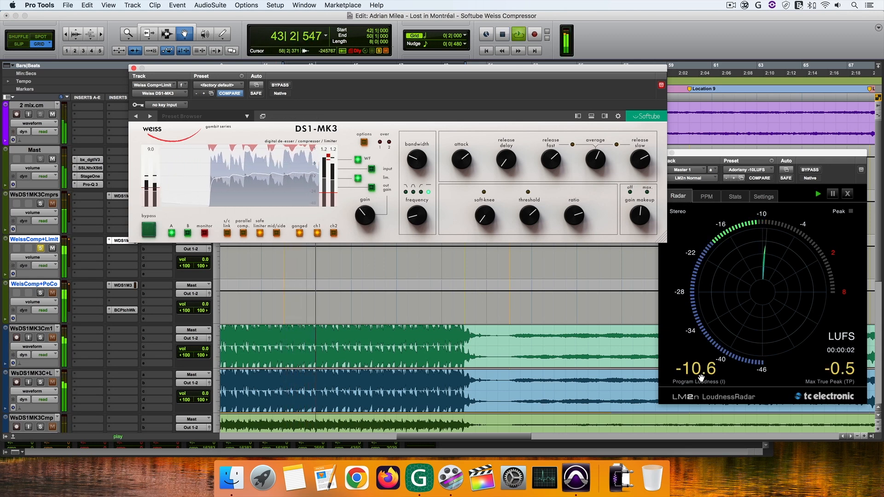
pyautogui.press('space')
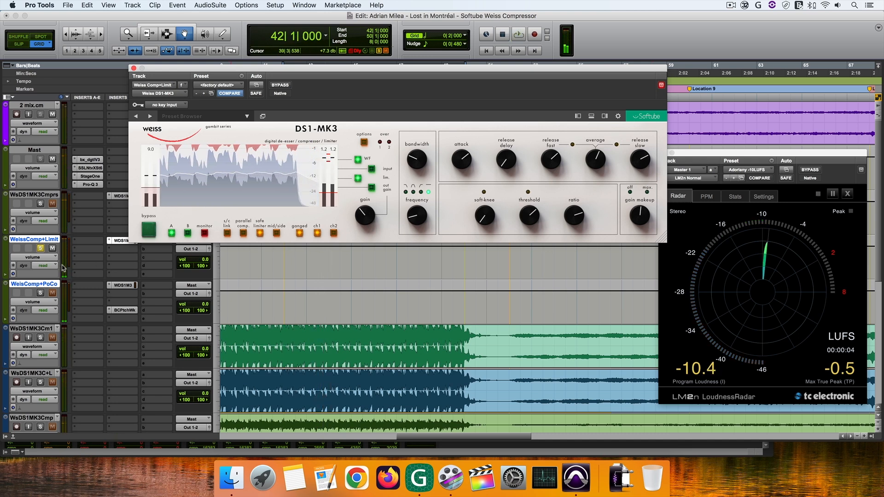
# Play the loop and compare the WeissComp+Limit and WeisComp+PoCo tracks by alternating their solos, and stop playback.
pyautogui.press('space')
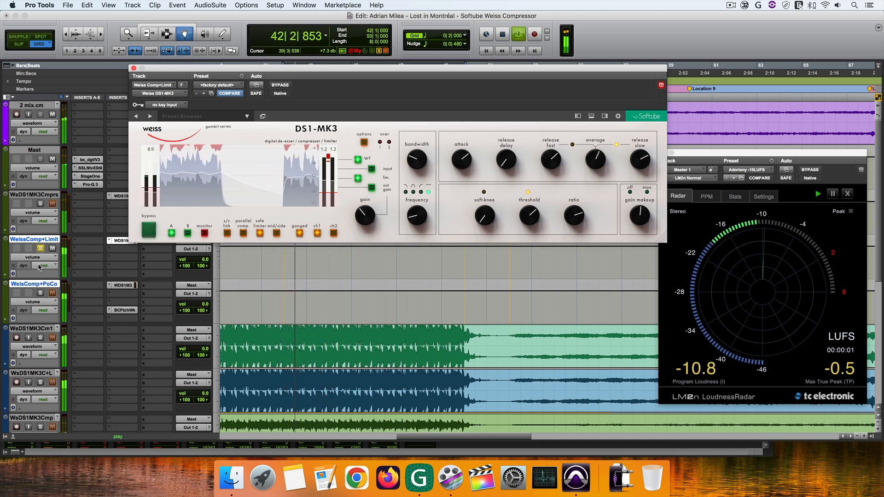
pyautogui.click(40, 293)
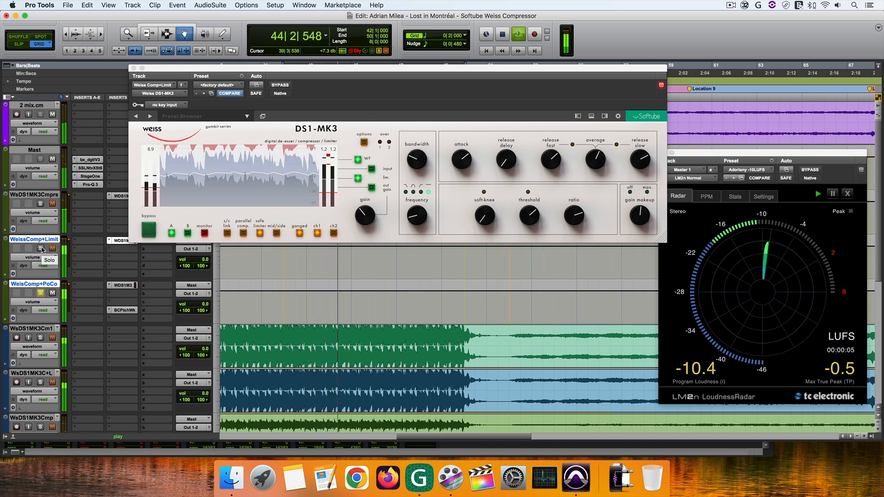
pyautogui.click(41, 249)
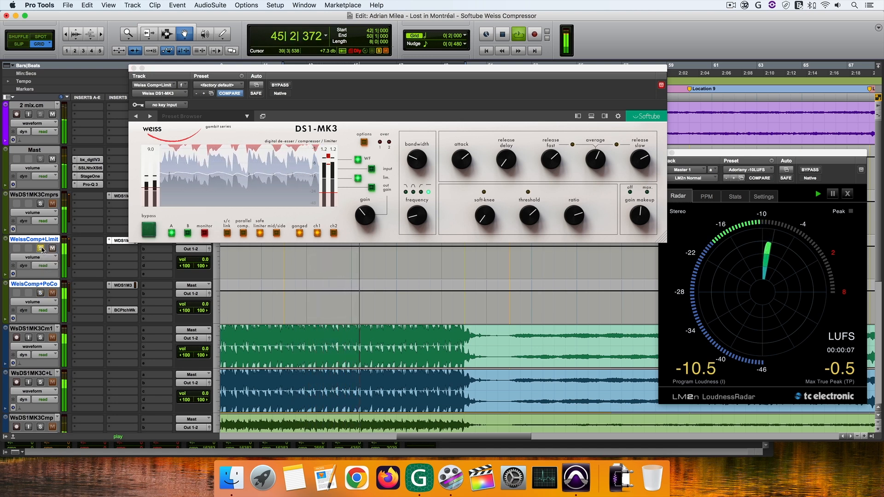
pyautogui.click(41, 293)
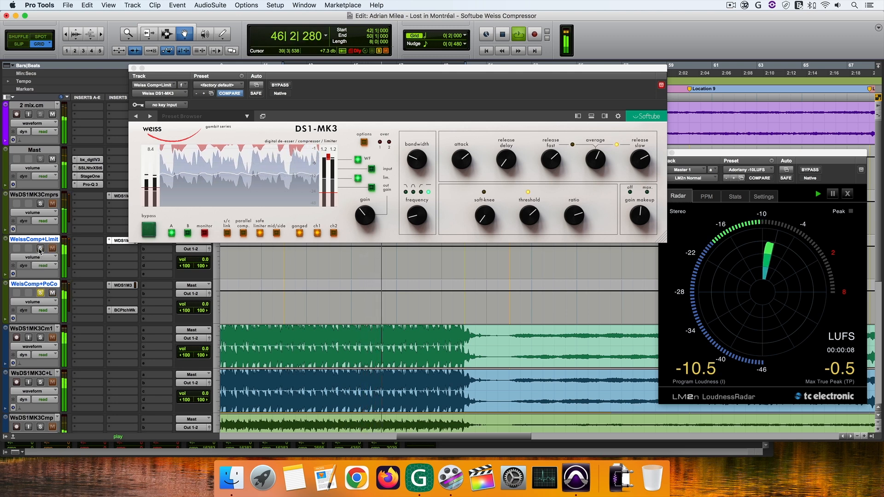
pyautogui.click(40, 249)
pyautogui.press('space')
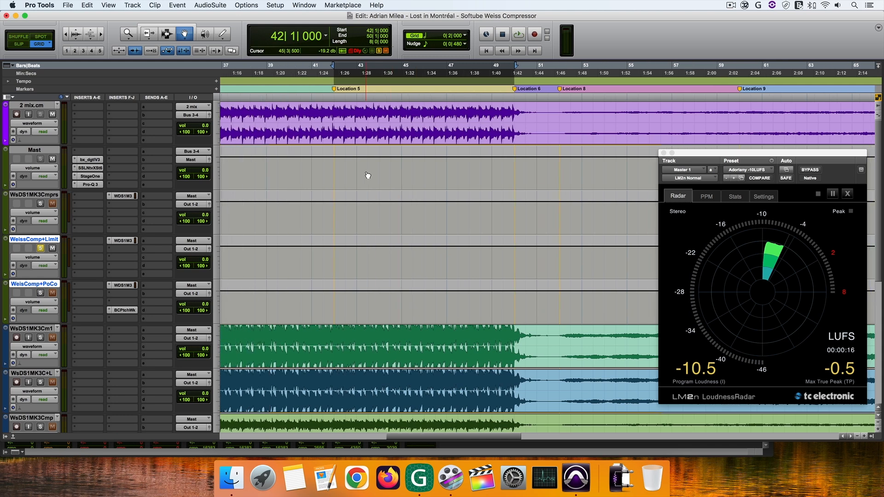
# Play the Location 5 loop with the WeissComp+Limit track soloed.
pyautogui.hscroll(-3, 368, 175)
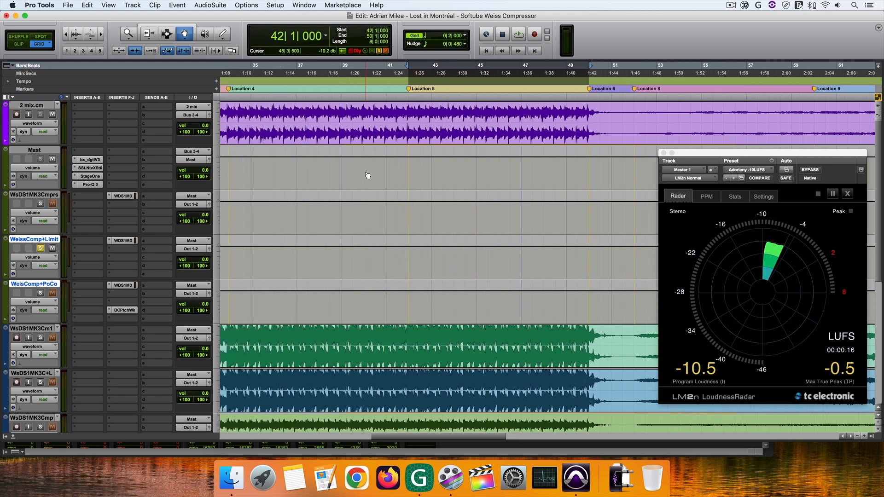
pyautogui.hscroll(1, 377, 178)
pyautogui.press('space')
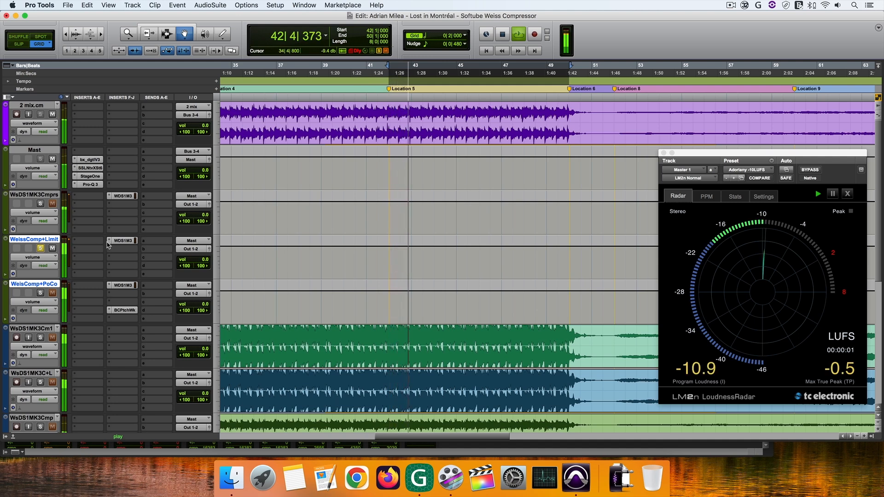
# Compare the WeisComp+PoCo and WeissComp+Limit tracks over the Location 5 loop by alternating their solos, and stop playback.
pyautogui.click(41, 293)
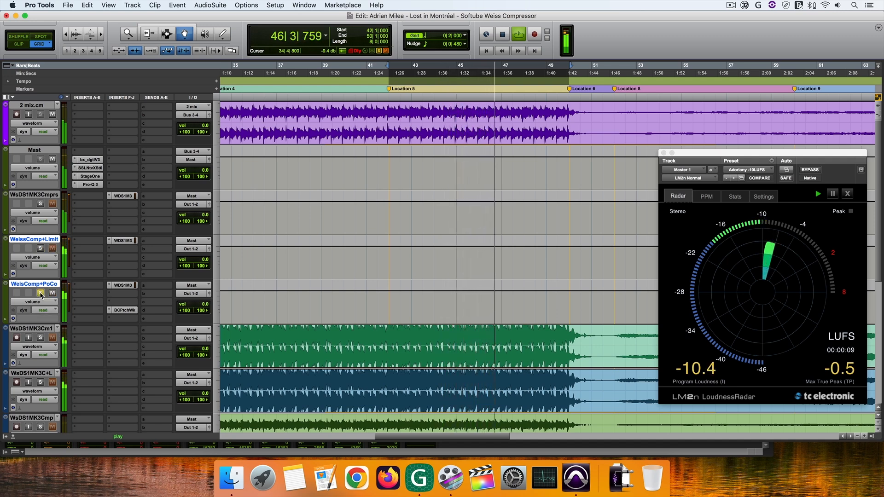
pyautogui.click(40, 248)
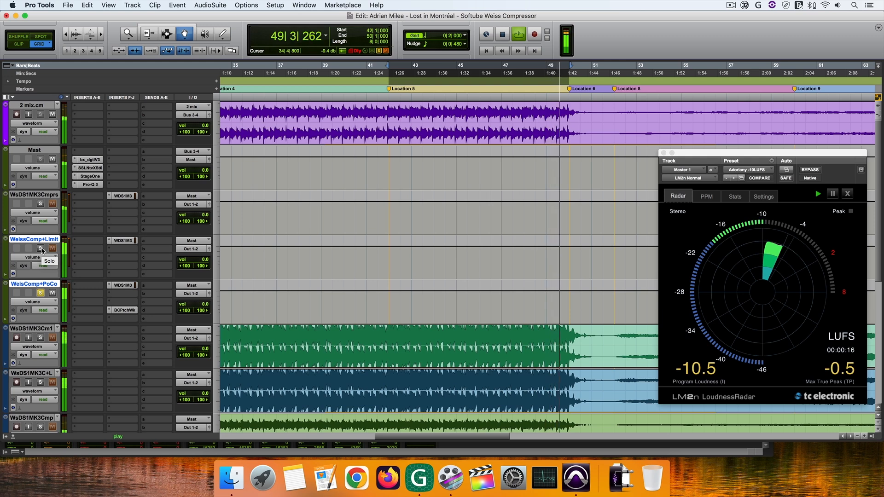
pyautogui.click(41, 293)
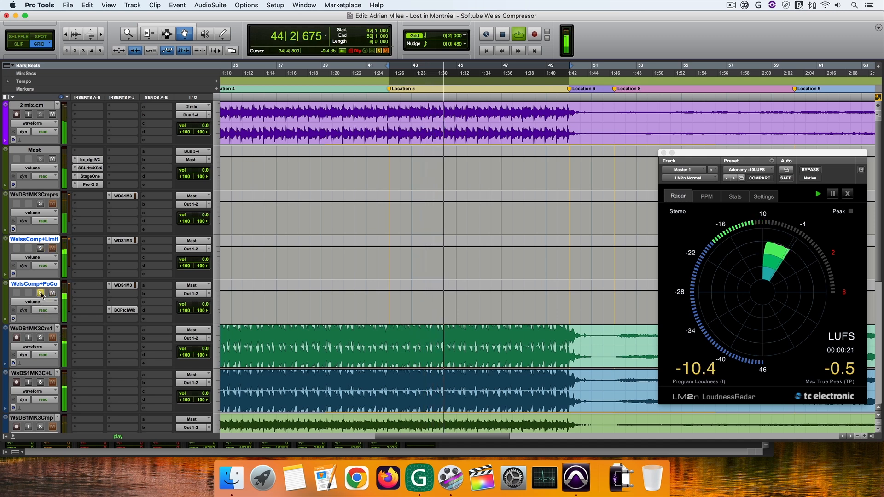
pyautogui.click(41, 248)
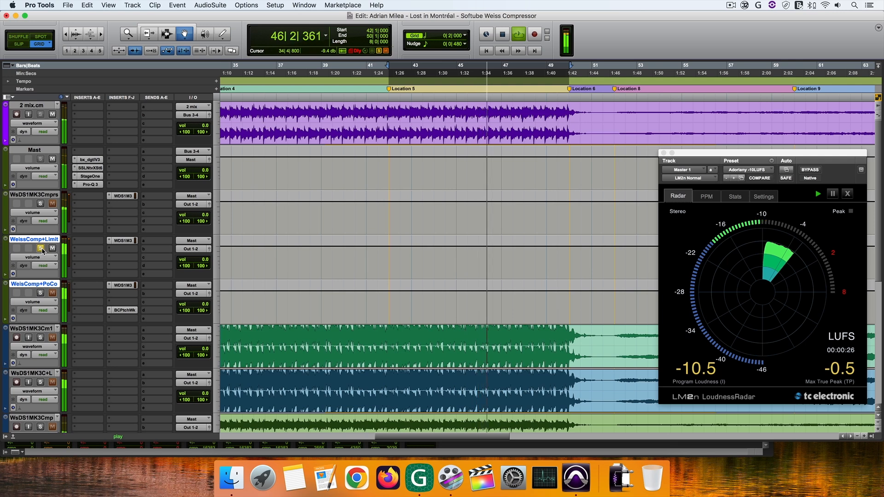
pyautogui.click(40, 294)
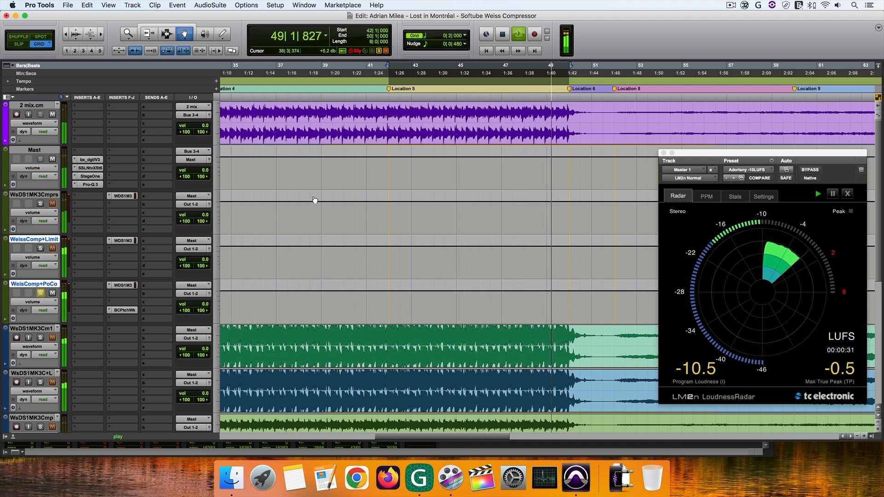
pyautogui.press('space')
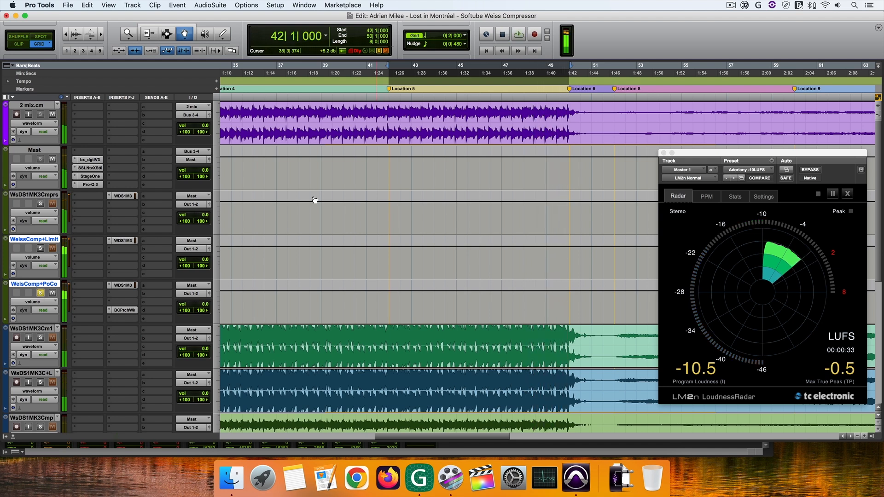
# Set the loop selection to the Location 14 section, from bar 100 to bar 108, across all tracks.
pyautogui.press('super+bracketleft')
pyautogui.press('super+bracketleft')
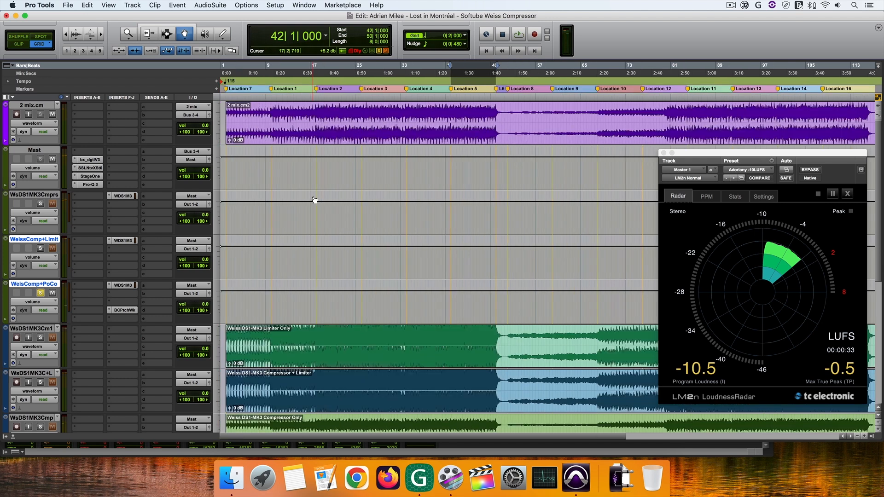
pyautogui.hscroll(5, 315, 199)
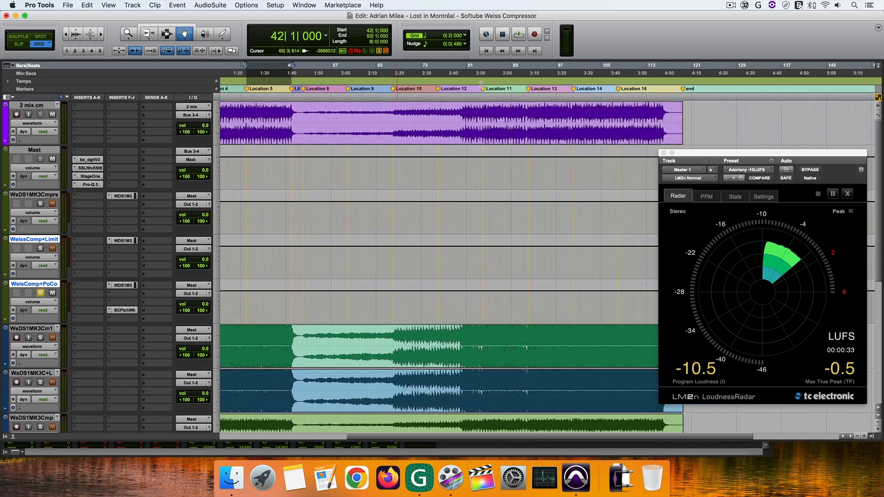
pyautogui.click(575, 79)
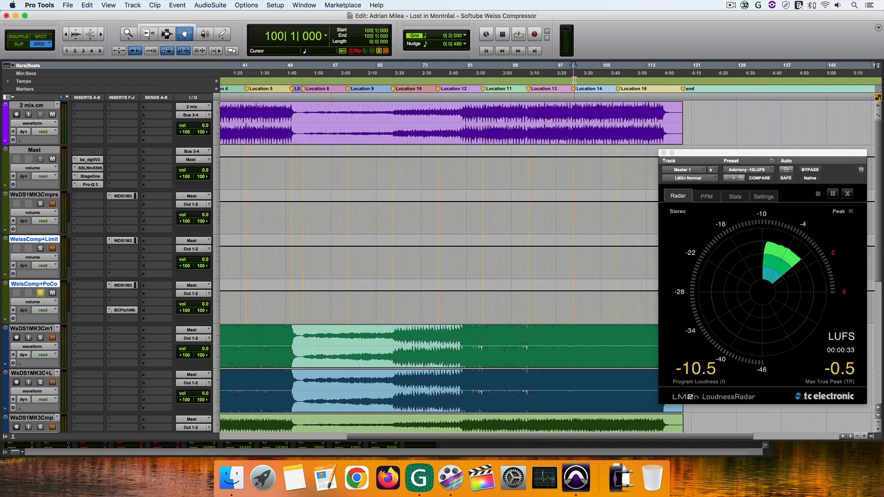
pyautogui.press('super+bracketright')
pyautogui.press('super+bracketright')
pyautogui.press('super+bracketright')
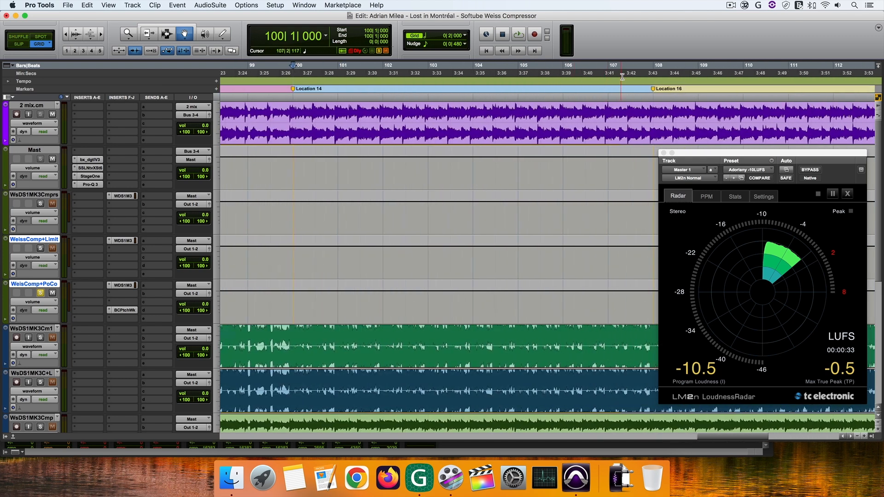
pyautogui.moveTo(652, 78); pyautogui.dragTo(302, 86)
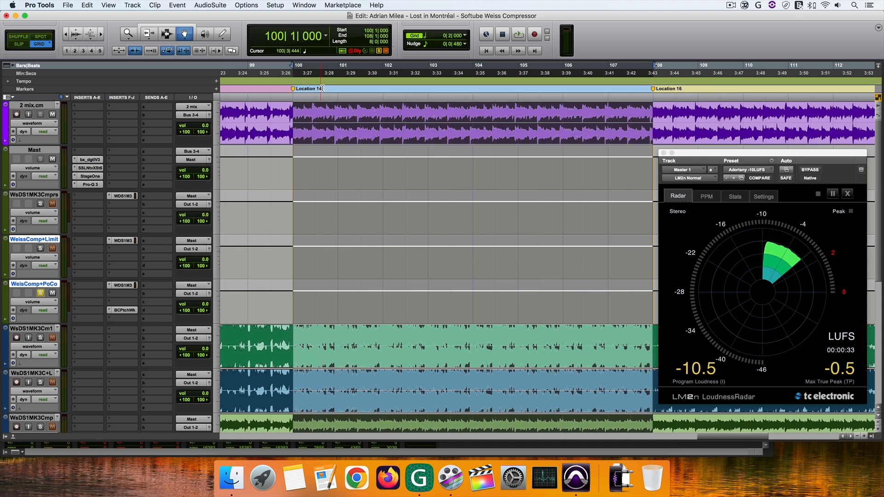
pyautogui.press('super+bracketleft')
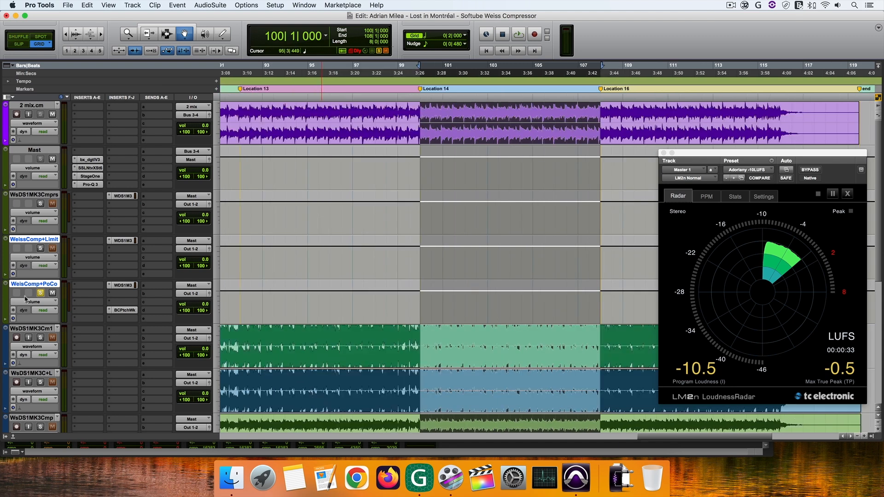
# Play the Location 14 loop, alternate the solos of WeissComp+Limit and WeisComp+PoCo to compare the limiters, and stop playback.
pyautogui.press('space')
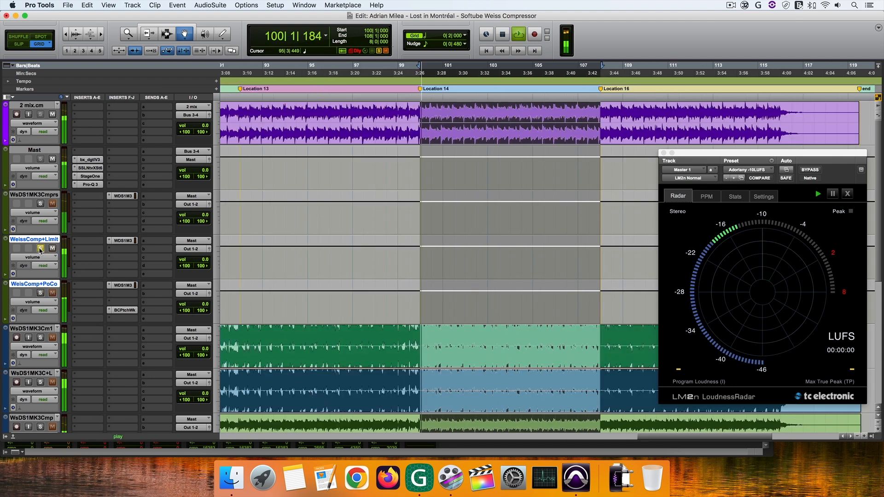
pyautogui.click(40, 294)
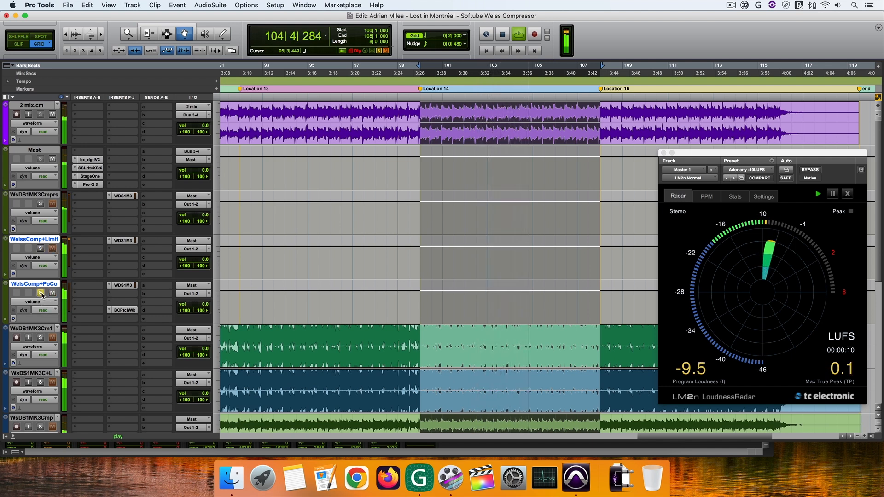
pyautogui.click(41, 249)
pyautogui.click(41, 293)
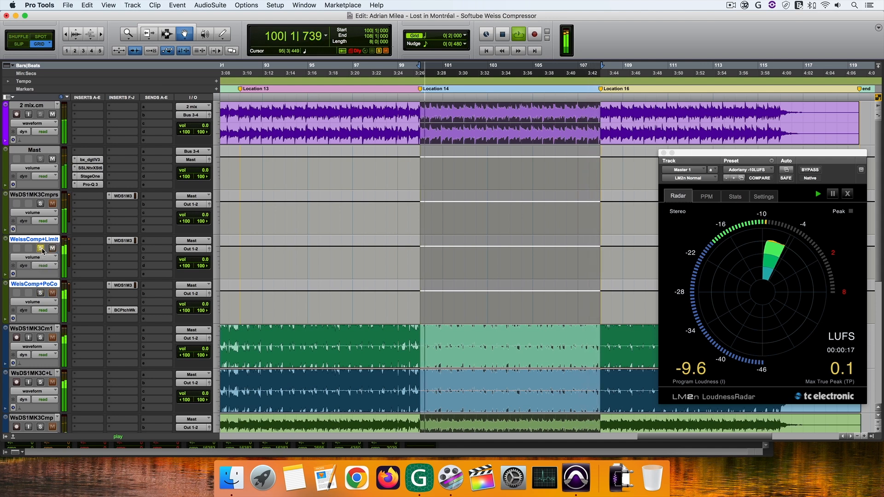
pyautogui.click(41, 293)
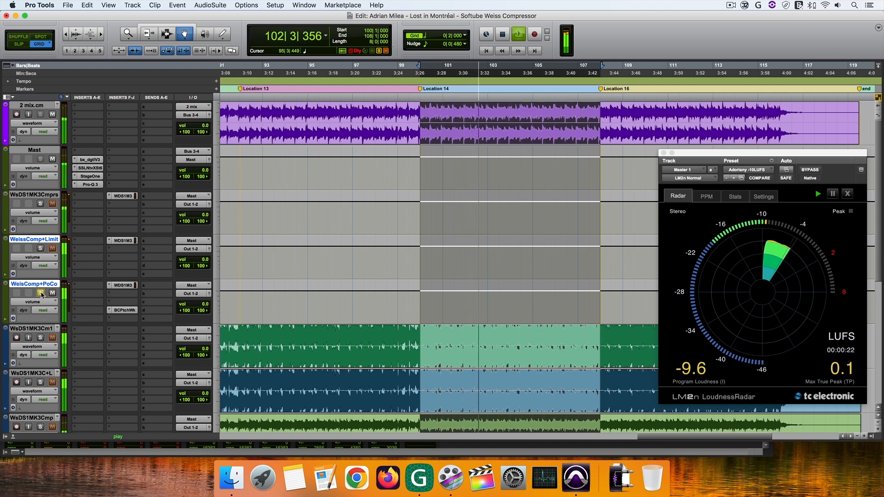
pyautogui.click(41, 250)
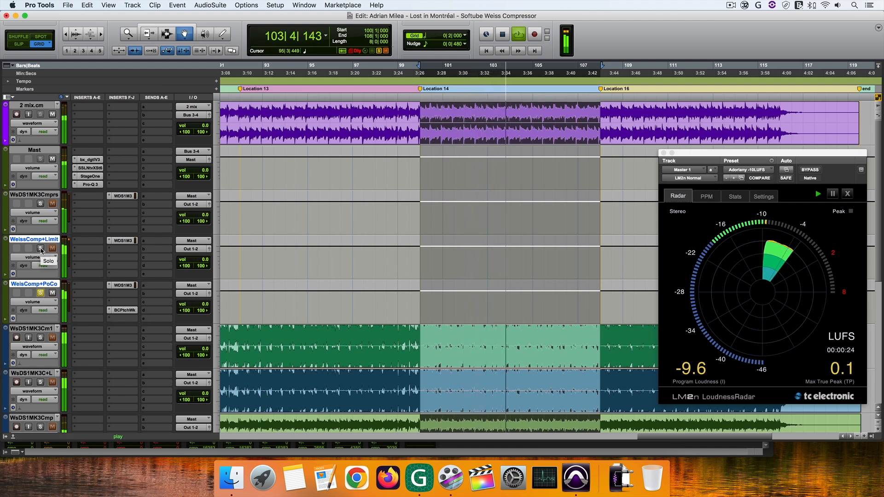
pyautogui.click(41, 293)
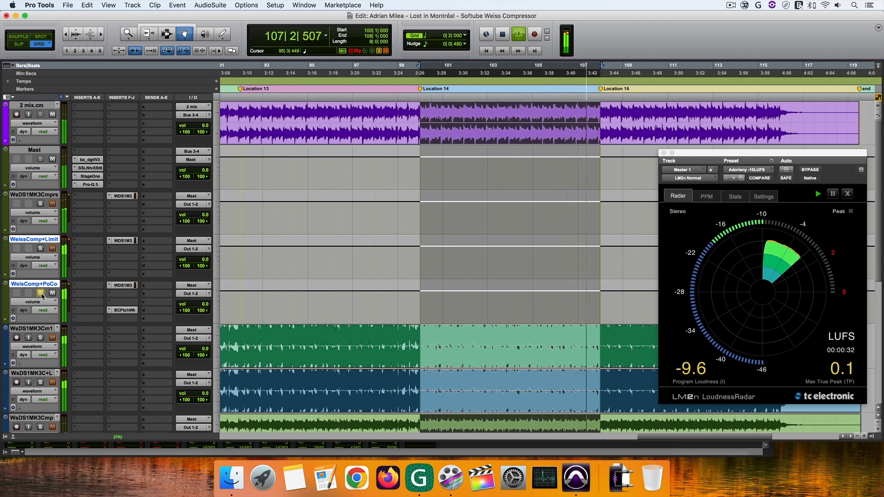
pyautogui.press('space')
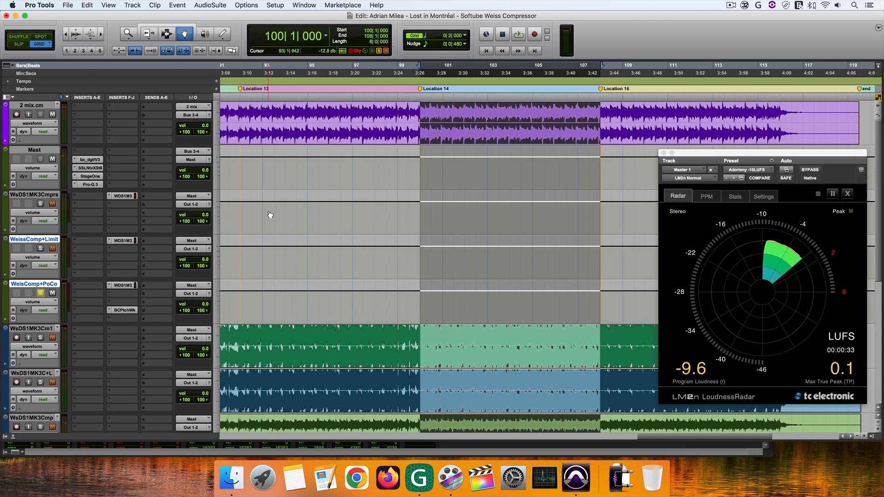
# Show the WeissComp+Limit track's DS1-MK3 and the WeisComp+PoCo track's PatchWork with its BrickWall Limiter, arranging the windows to view both limiters.
pyautogui.click(123, 241)
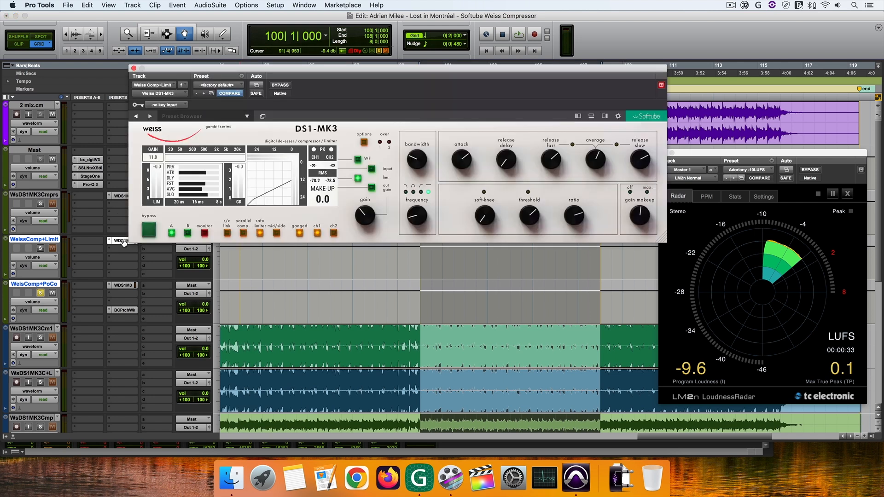
pyautogui.moveTo(349, 66); pyautogui.dragTo(349, 48)
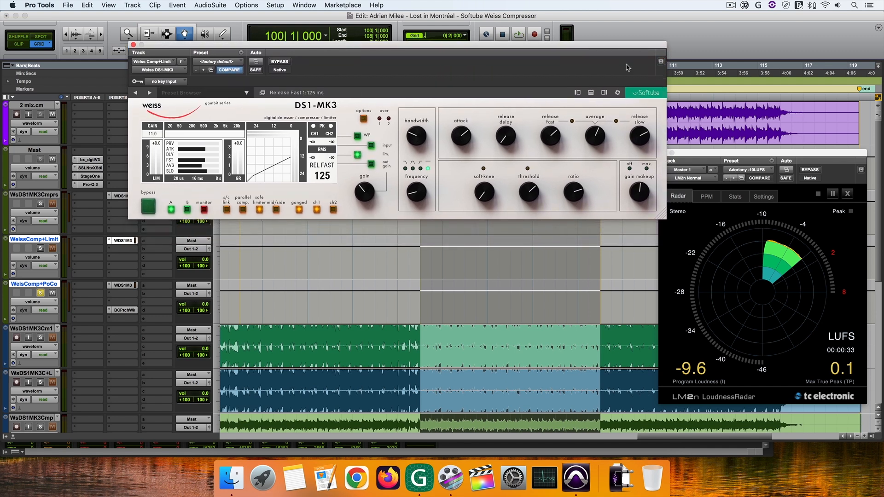
pyautogui.click(126, 311)
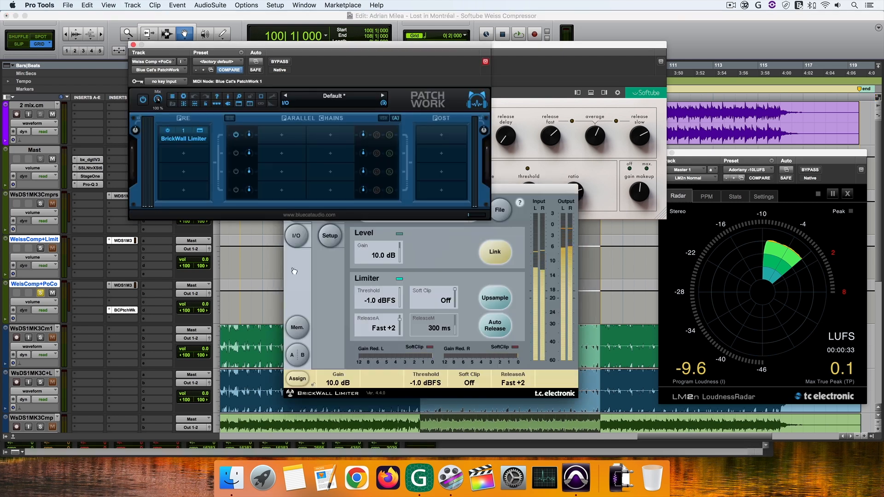
pyautogui.moveTo(504, 189); pyautogui.dragTo(466, 232)
pyautogui.click(530, 49)
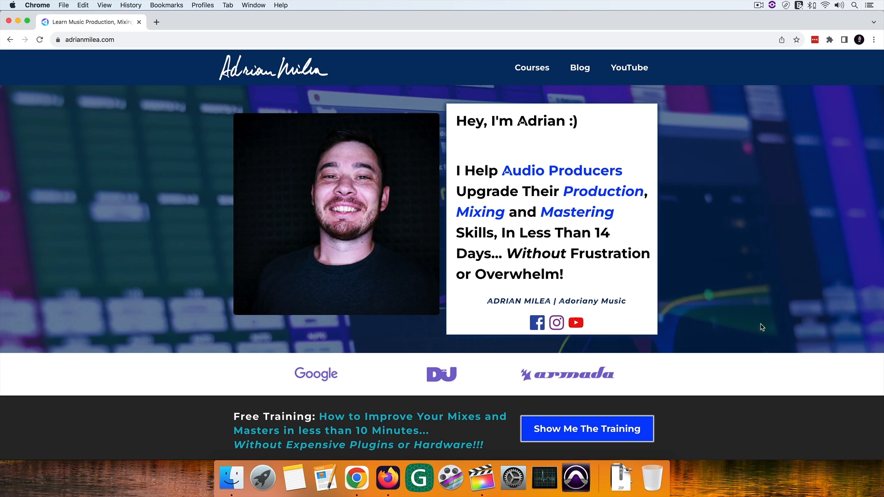
# In Chrome, browse the website's online courses and open the enrollment page of the Music Production Masterclass.
pyautogui.scroll(-10, 762, 327)
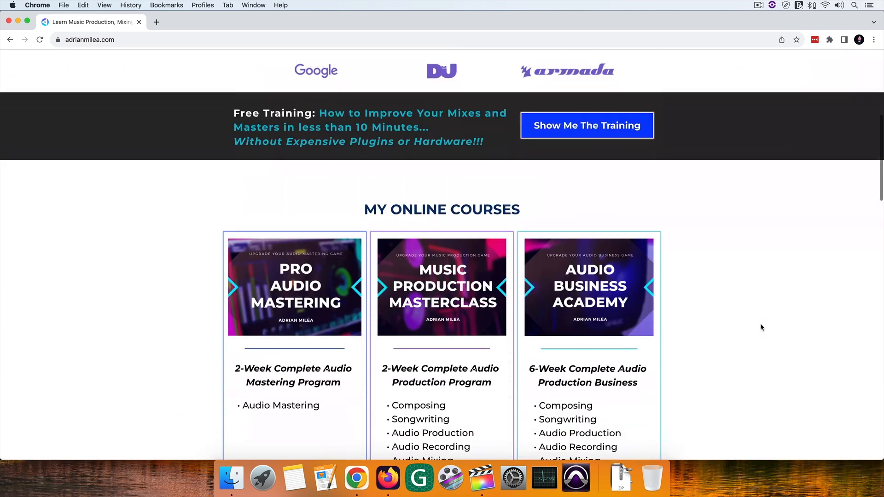
pyautogui.scroll(-2, 761, 328)
pyautogui.scroll(1, 761, 327)
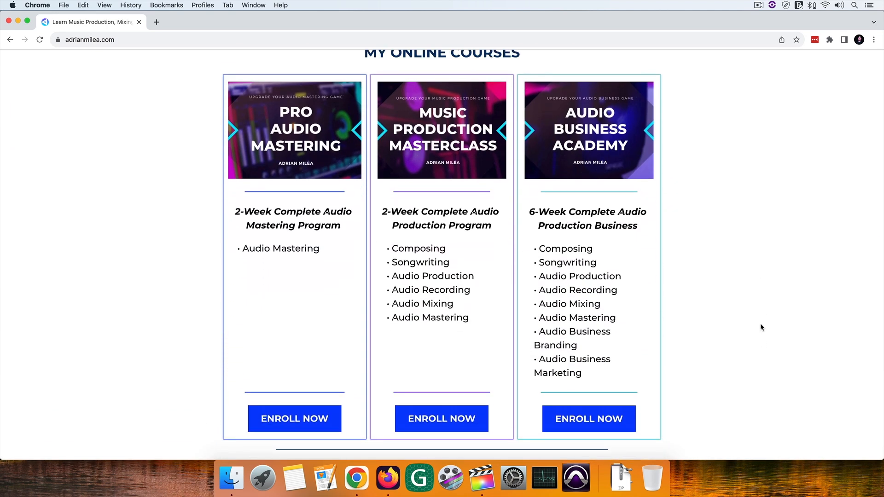
pyautogui.click(452, 423)
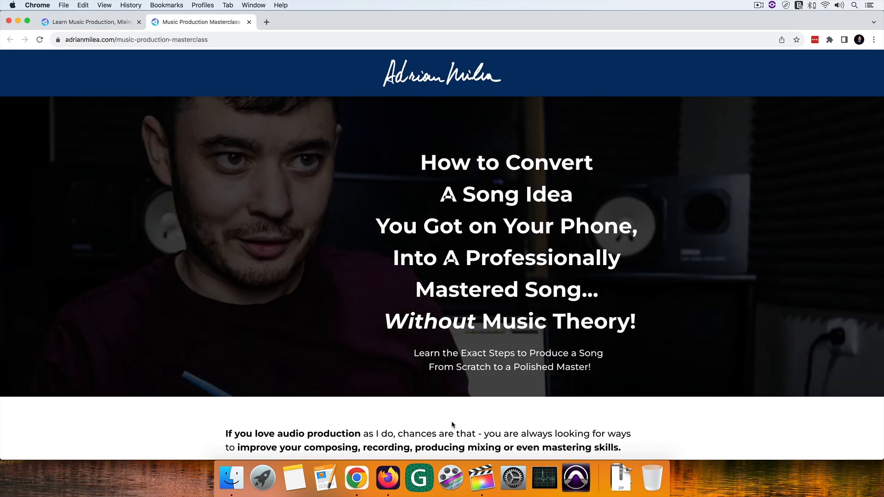